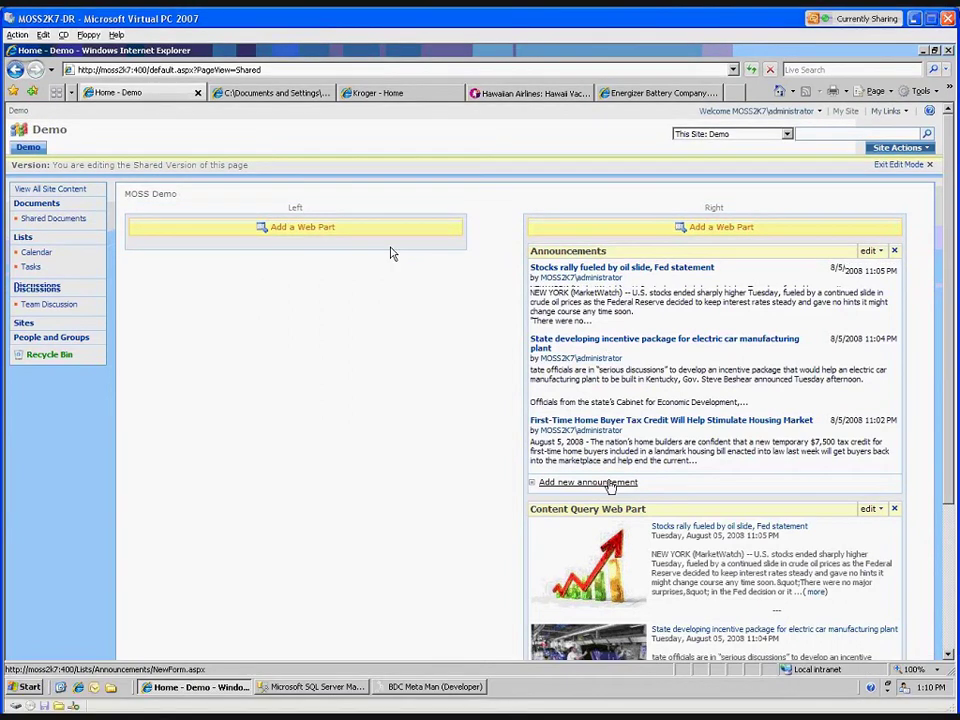
# Switch to SQL Server Management Studio and locate the Sales.SalesPerson table in the AdventureWorks database.
pyautogui.hotkey('alt', 'Tab')
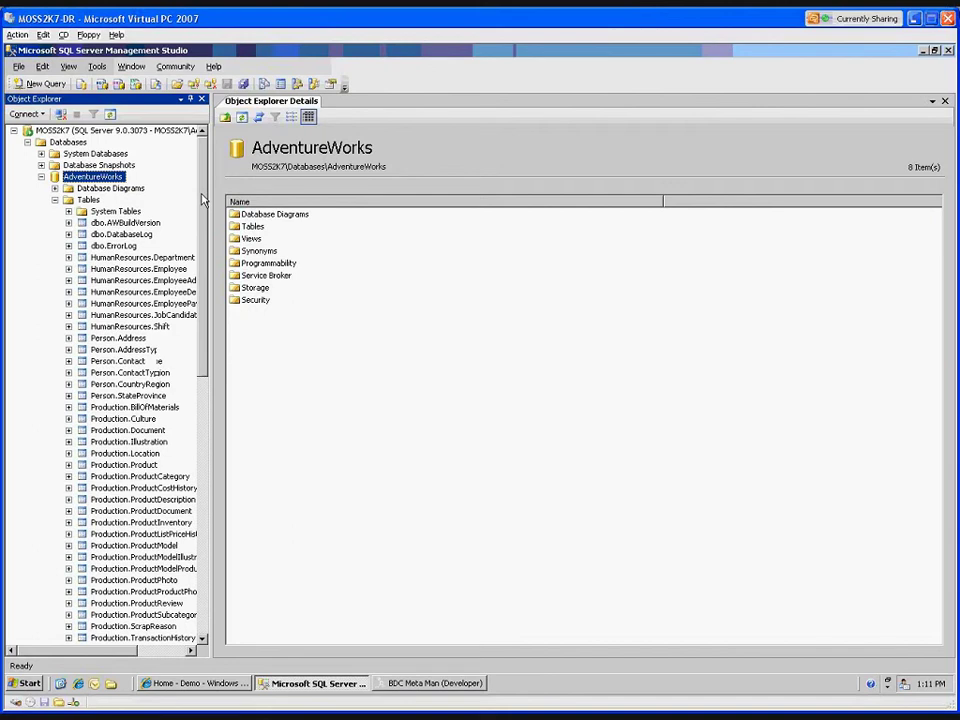
pyautogui.scroll(-9, 193, 350)
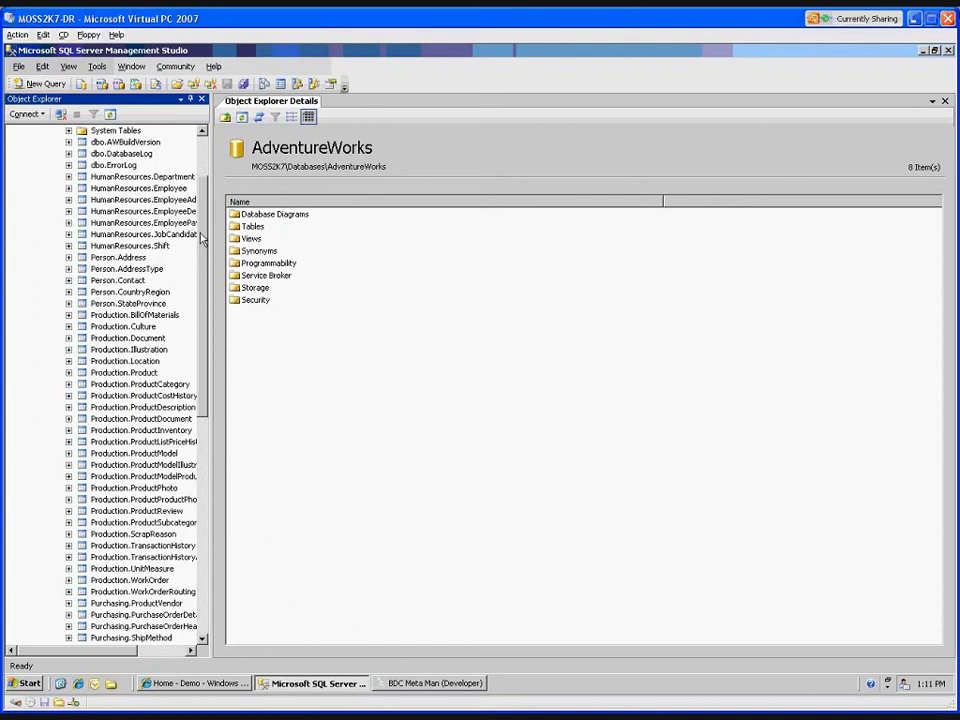
pyautogui.scroll(-4, 193, 384)
pyautogui.scroll(-1, 193, 416)
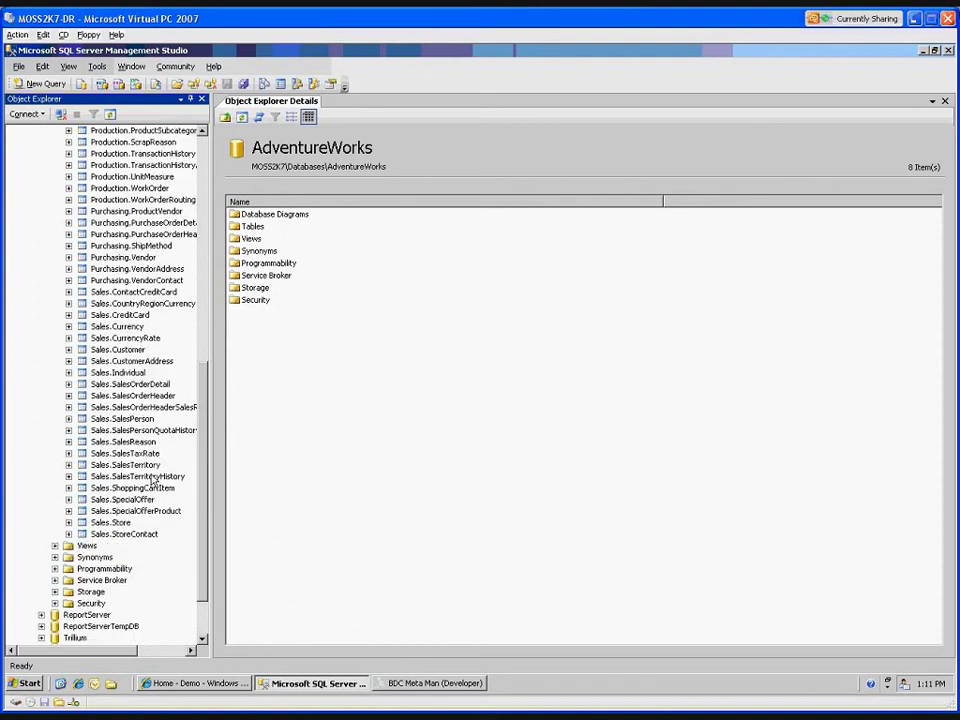
pyautogui.click(118, 419)
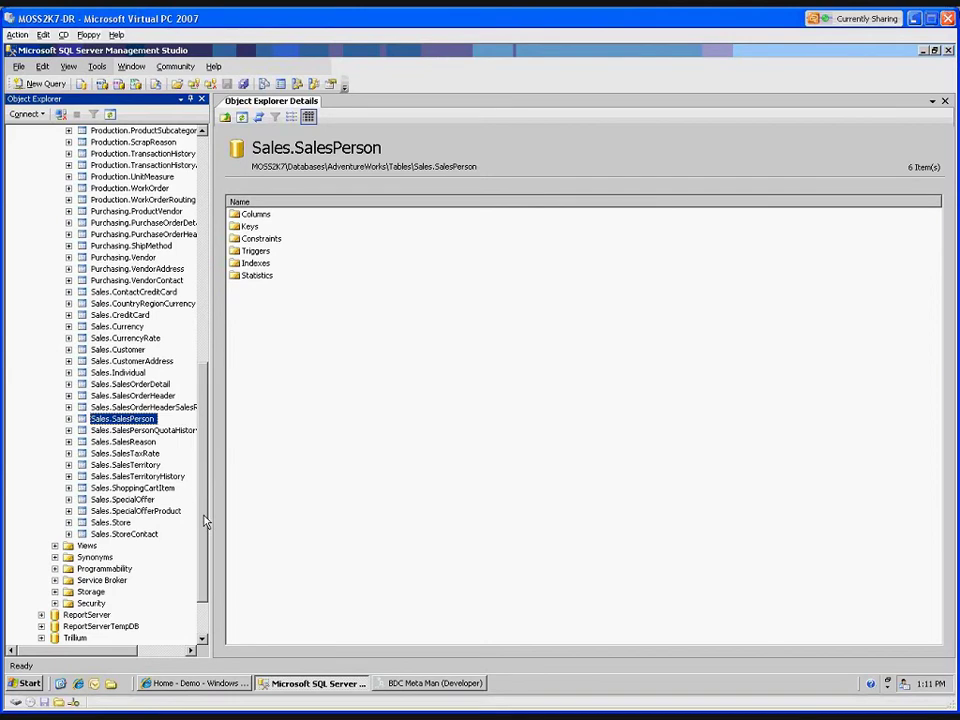
pyautogui.scroll(2, 204, 521)
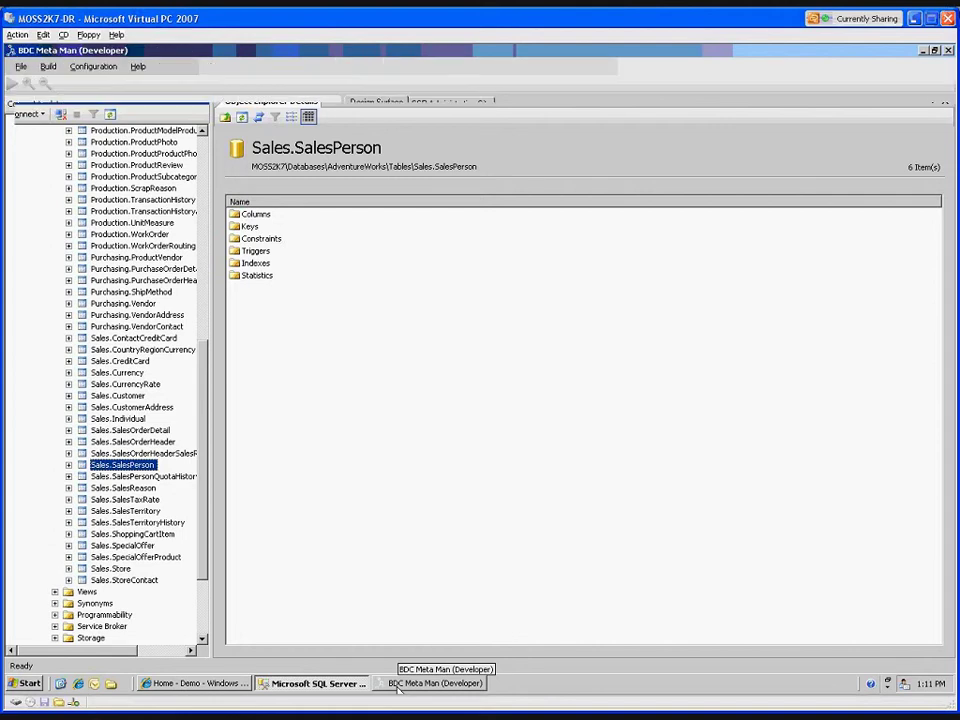
# Open SharedServices1 in SharePoint Central Administration and delete the AdventureWorksLOBSystem application from the Business Data Catalog.
pyautogui.click(397, 685)
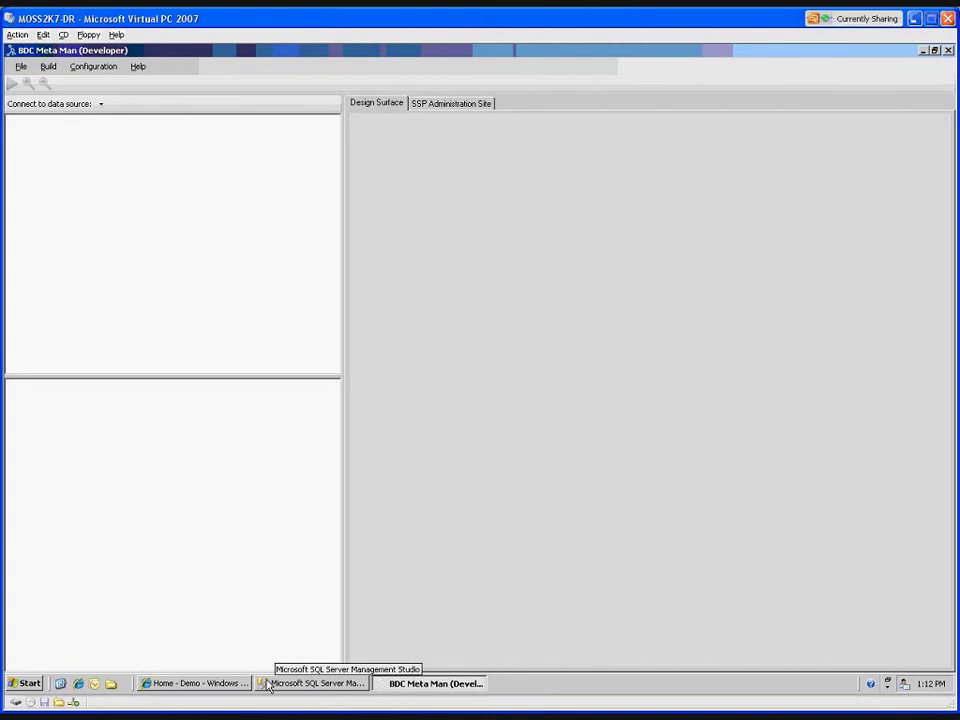
pyautogui.click(220, 684)
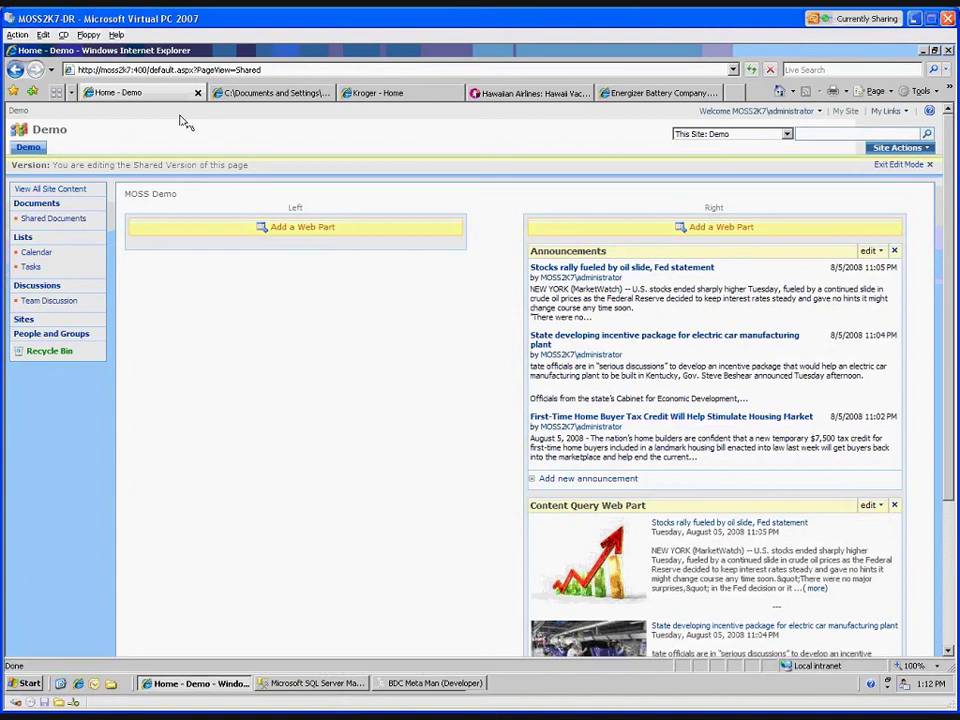
pyautogui.press('super')
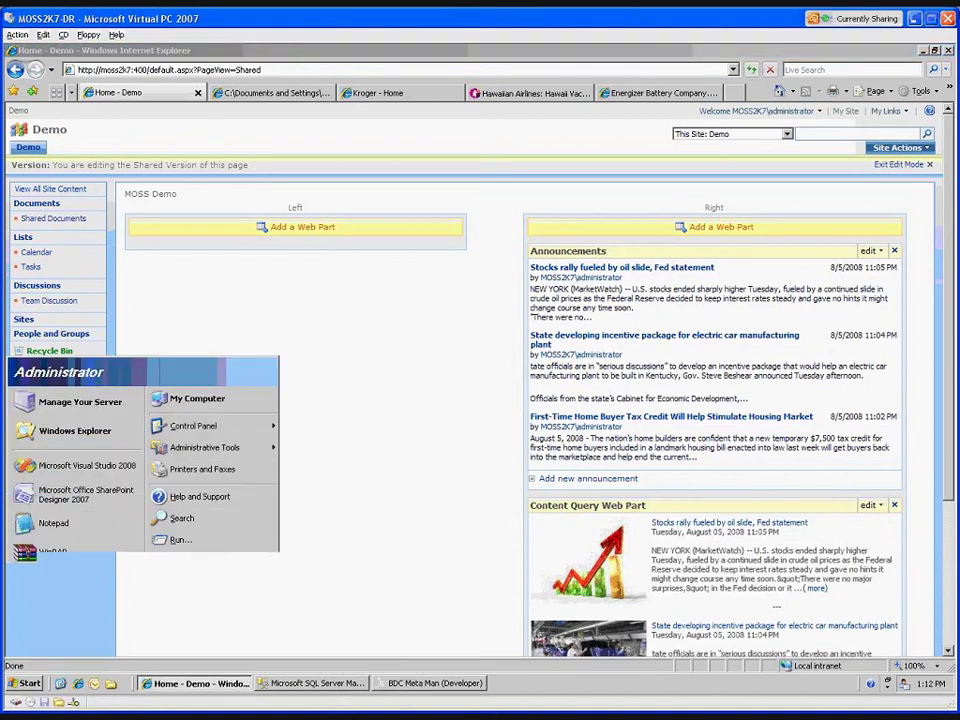
pyautogui.click(62, 592)
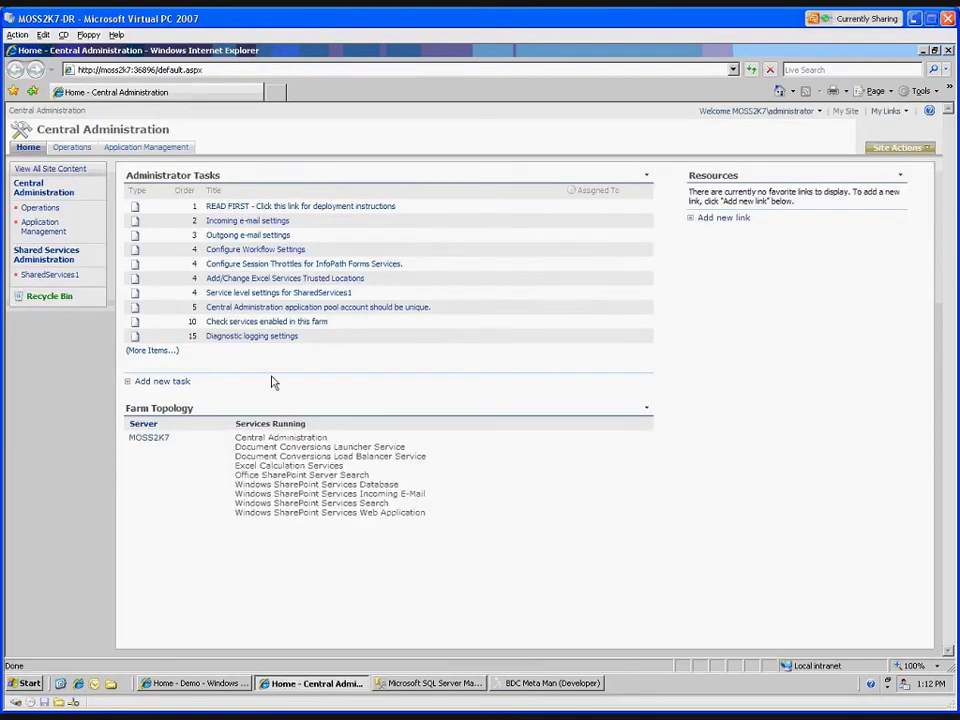
pyautogui.click(57, 281)
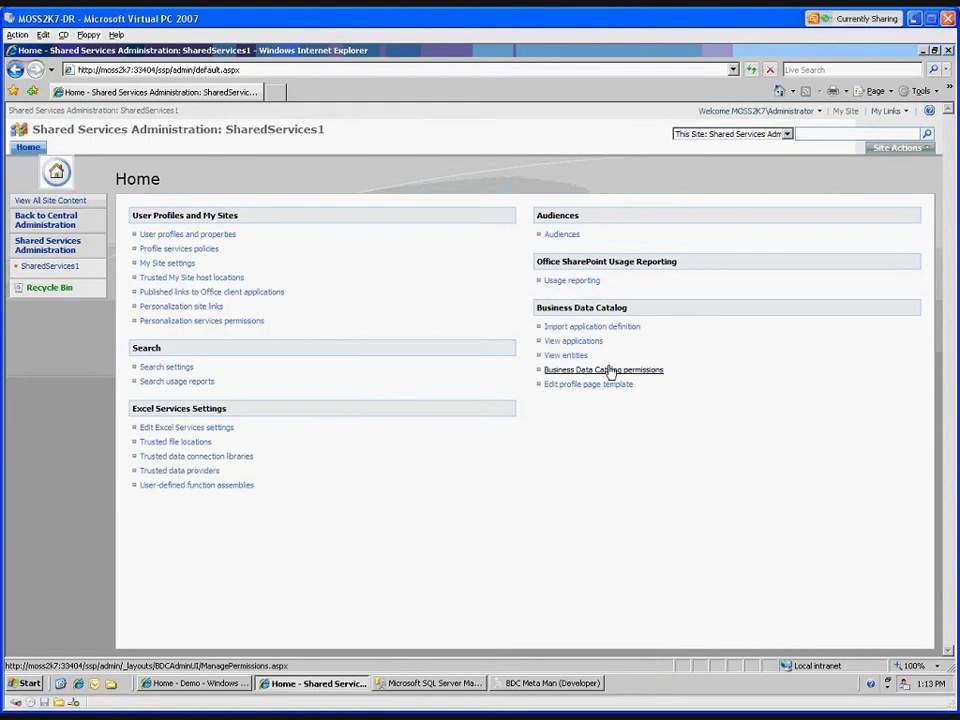
pyautogui.click(574, 344)
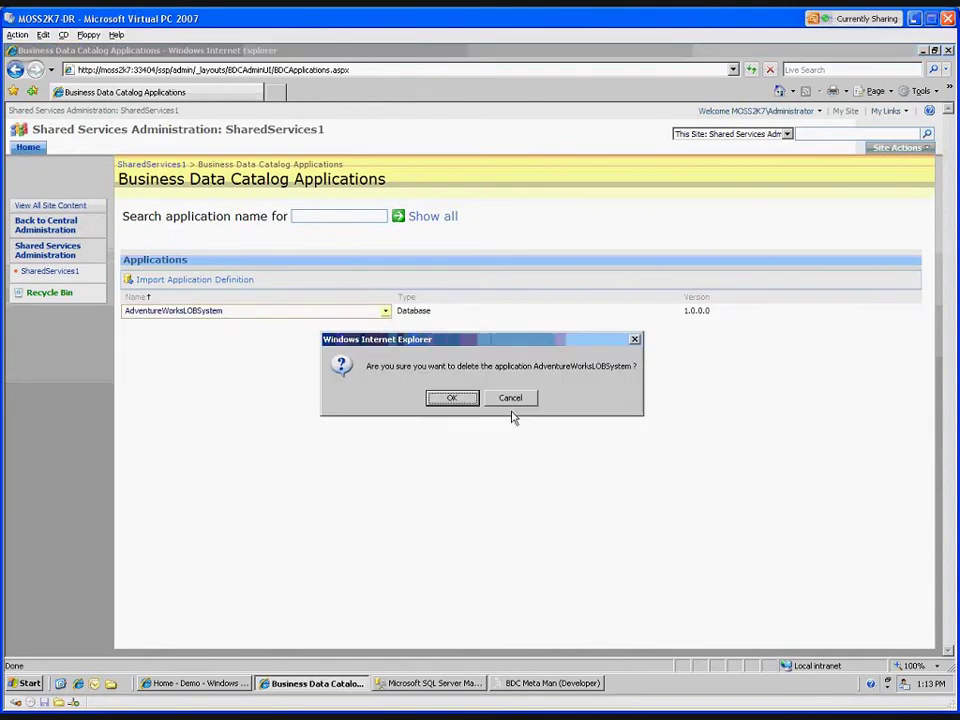
pyautogui.click(510, 398)
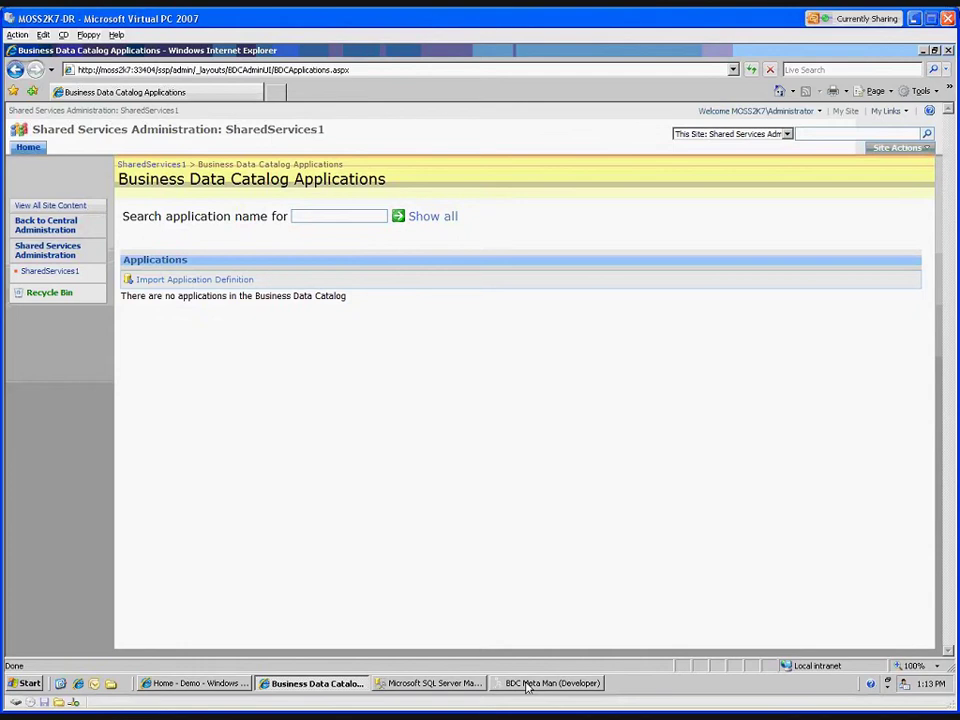
# Switch to BDC Meta Man and set the application definition filename to AdventureWorks_Sales.xml in the Definition Files folder.
pyautogui.click(527, 684)
pyautogui.click(93, 66)
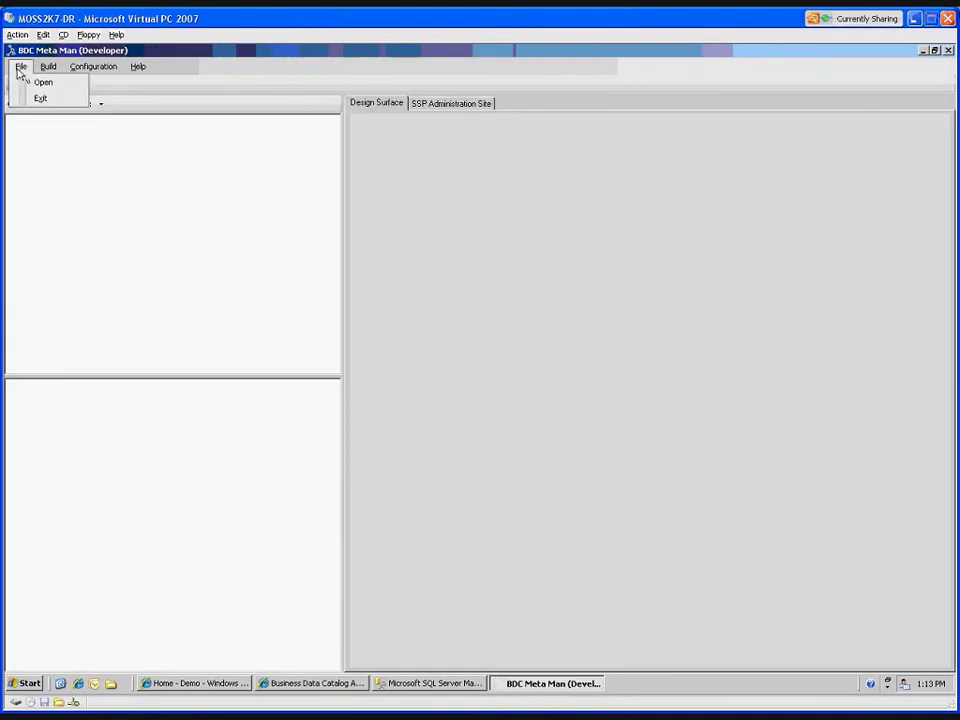
pyautogui.click(100, 83)
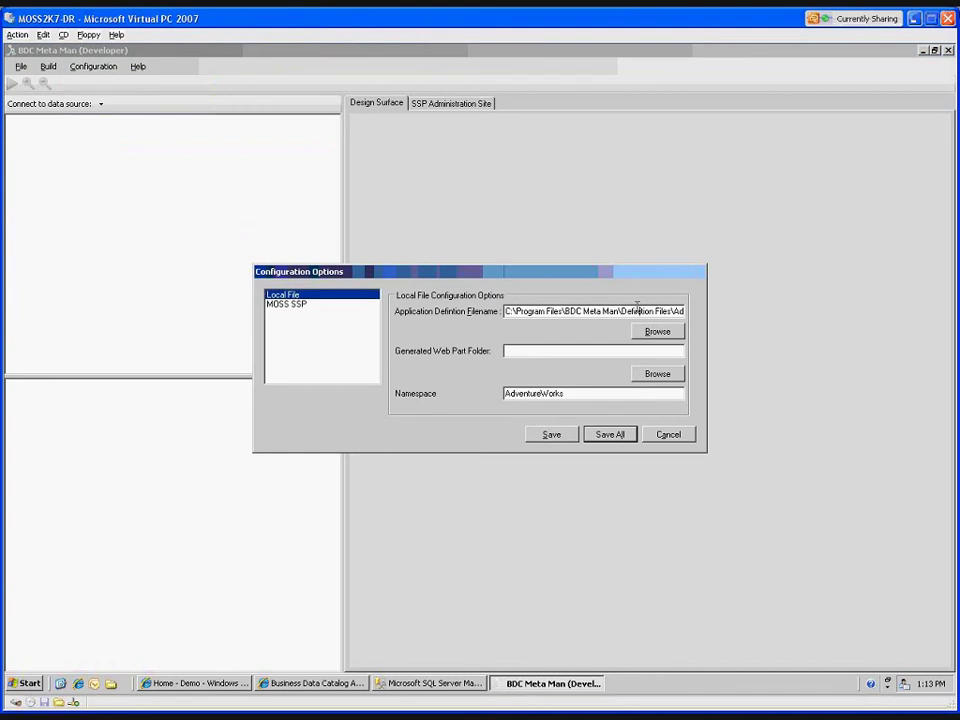
pyautogui.moveTo(637, 311); pyautogui.dragTo(716, 311)
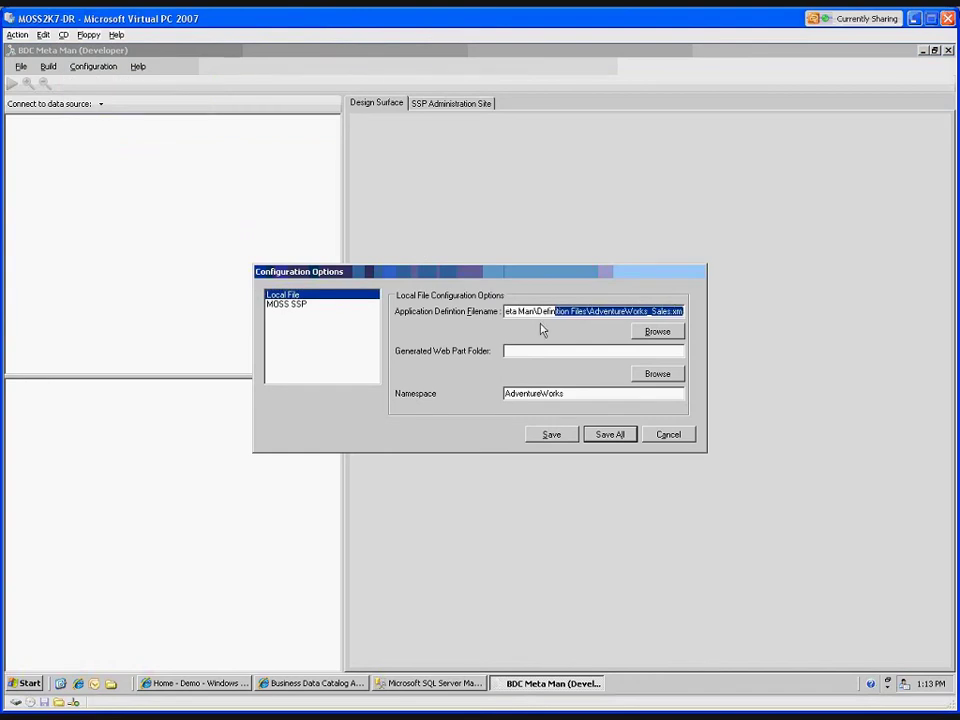
pyautogui.click(657, 331)
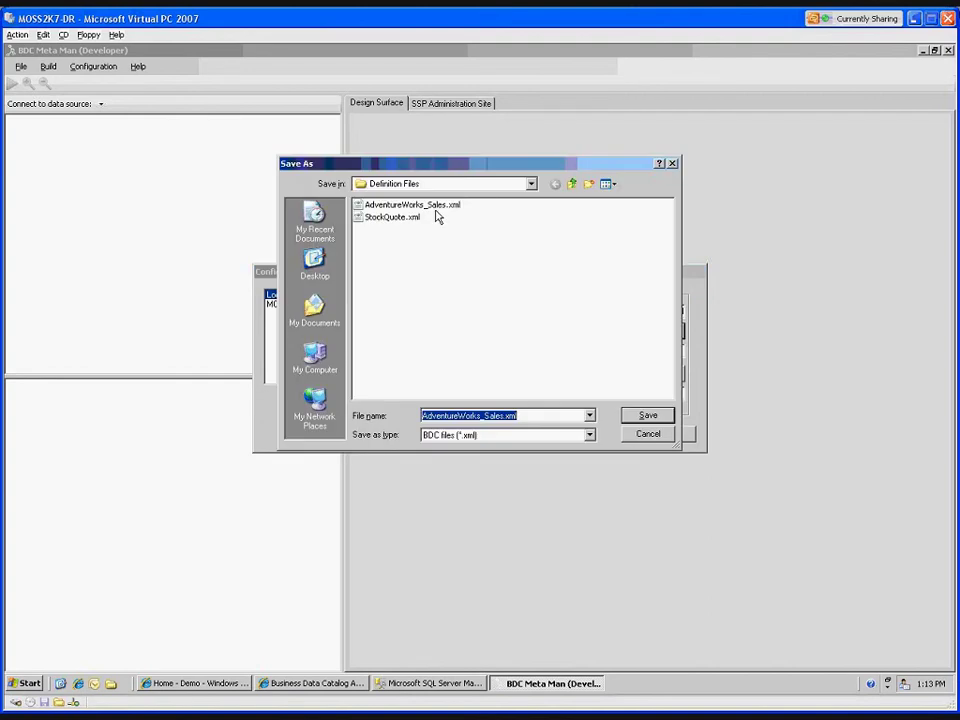
pyautogui.click(660, 420)
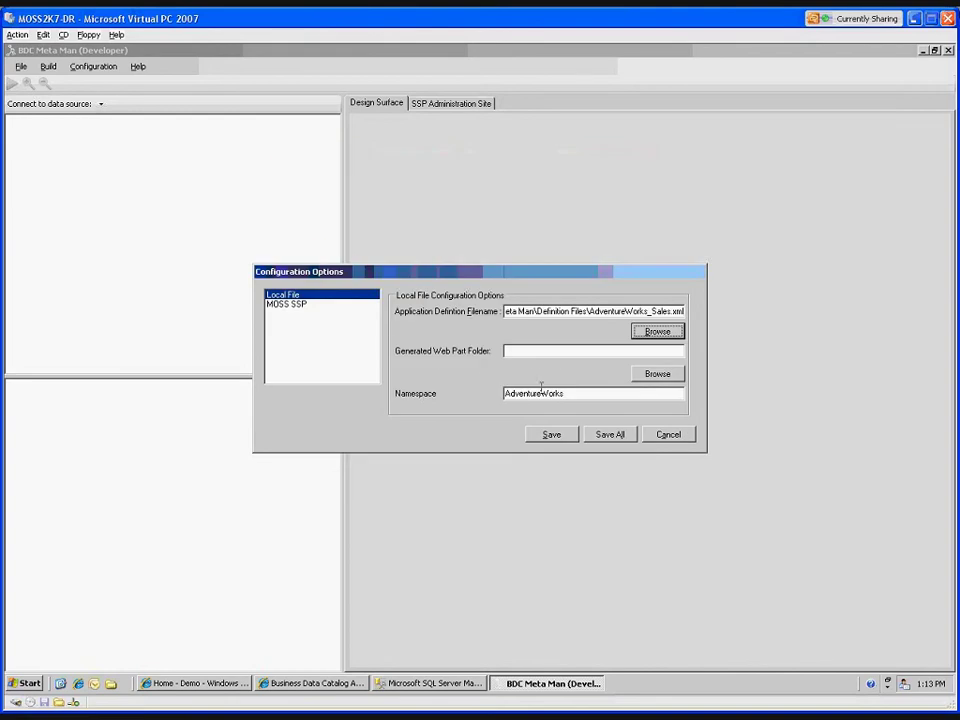
pyautogui.click(587, 394)
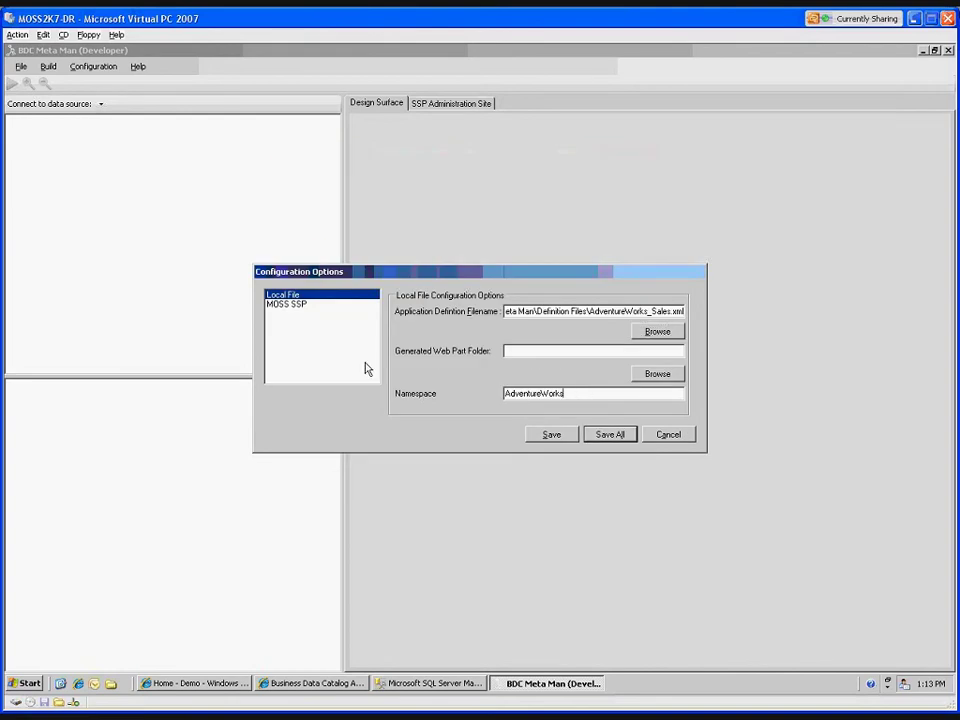
# Check the MOSS SSP name, server and administrative port settings, and save the configuration.
pyautogui.click(300, 304)
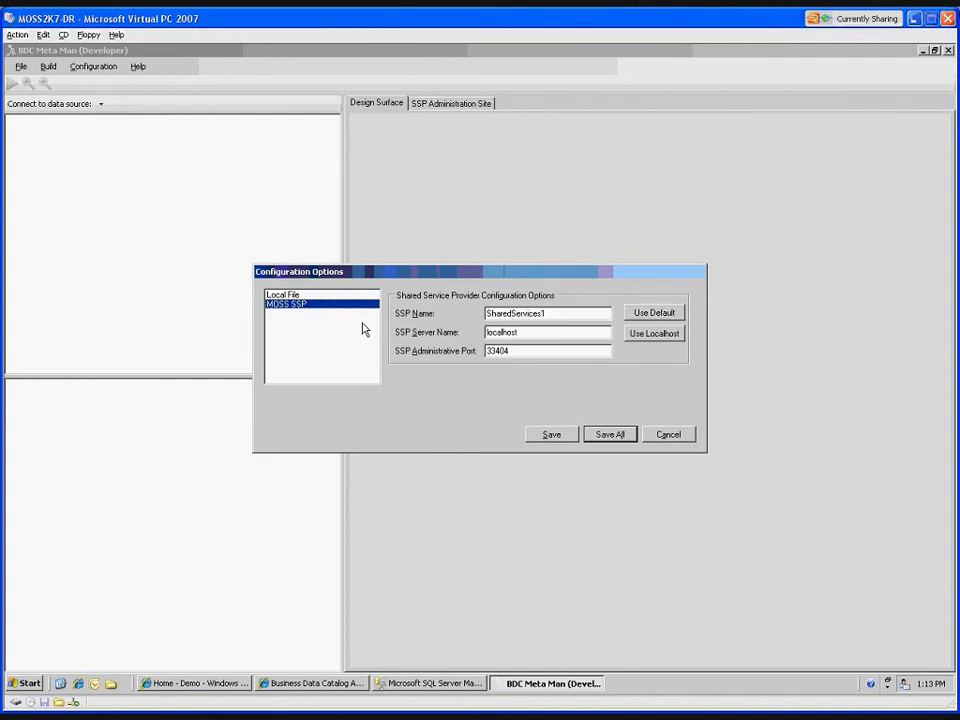
pyautogui.click(547, 313)
pyautogui.click(553, 437)
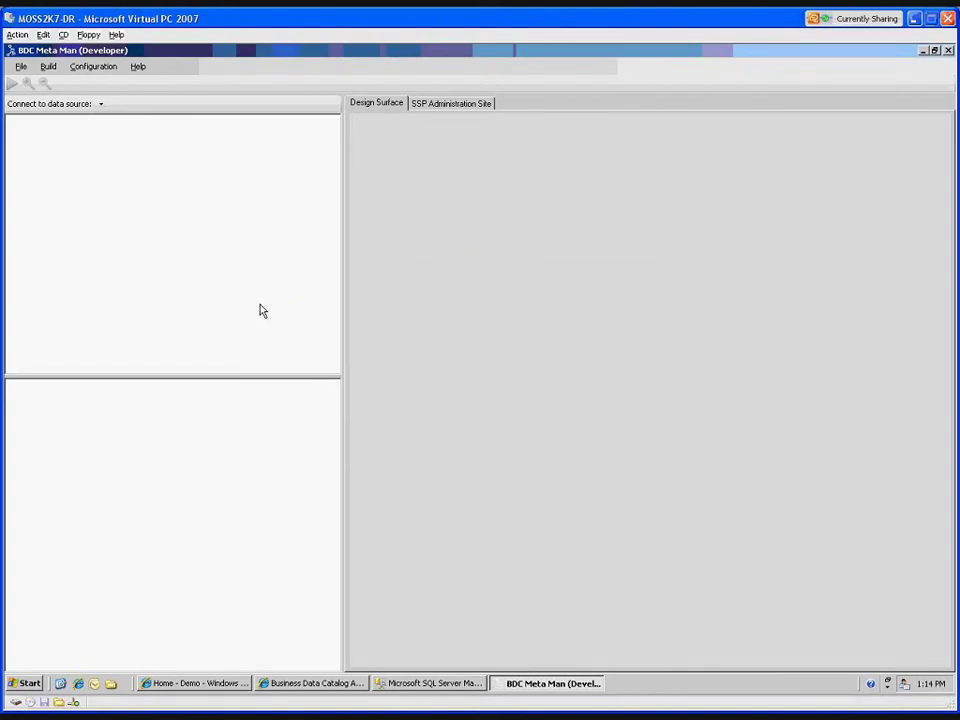
# Connect to the SQL Server data source on localhost using Windows Authentication.
pyautogui.click(100, 105)
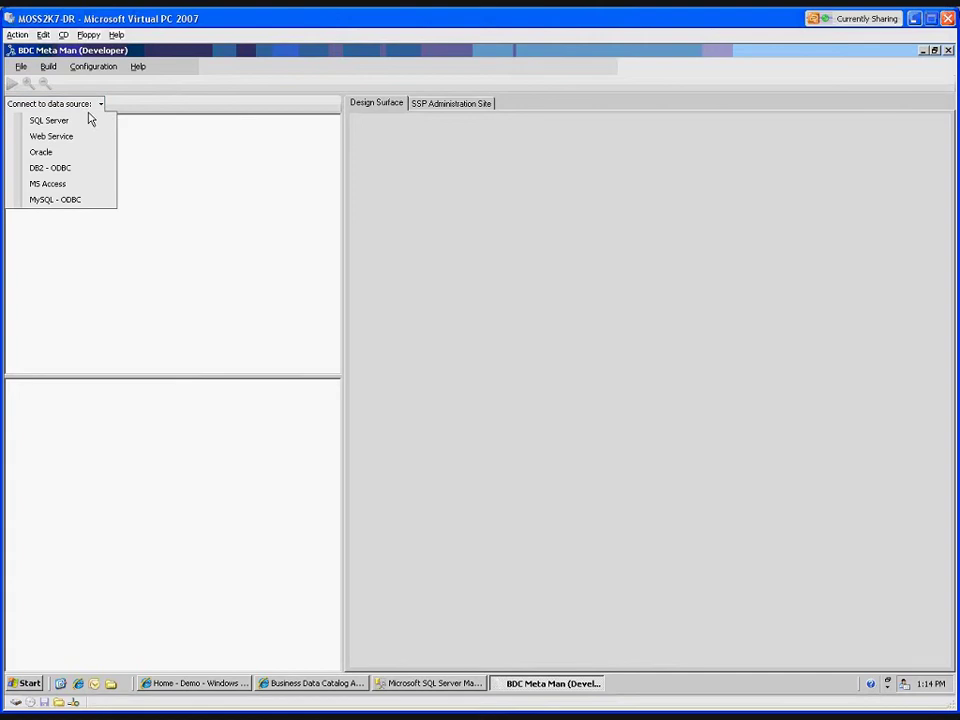
pyautogui.click(50, 121)
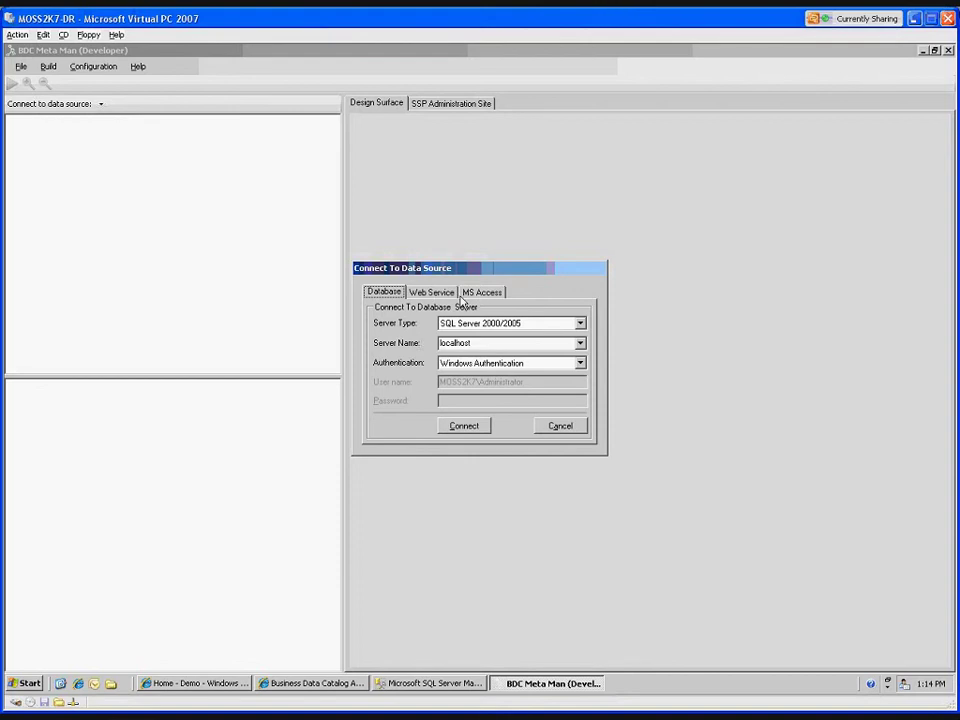
pyautogui.click(467, 426)
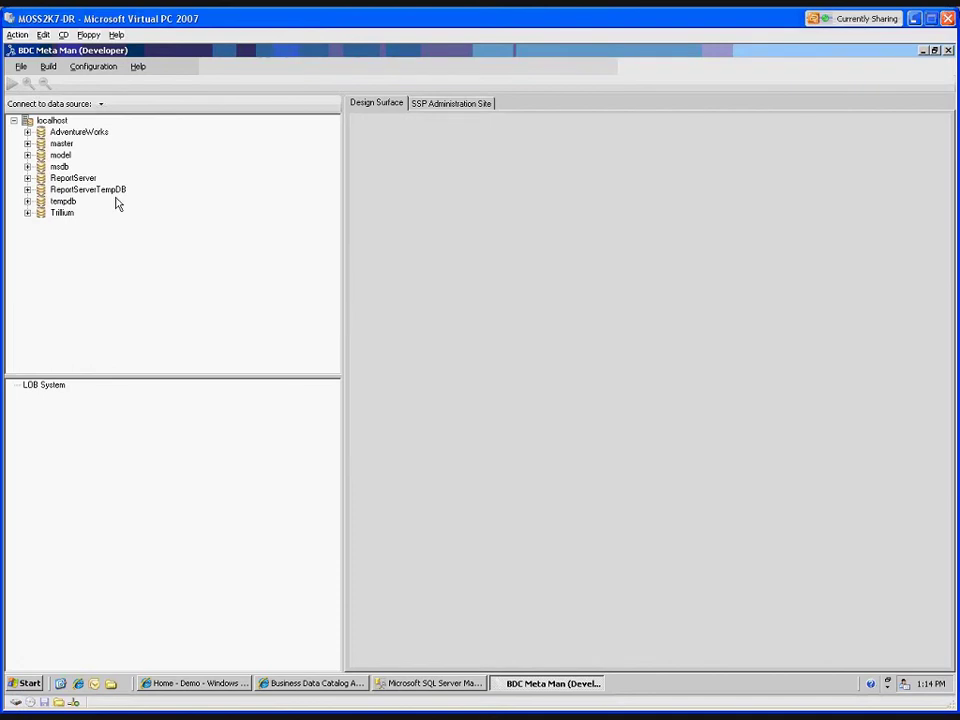
# Add the Sales.[SalesPerson] table from the AdventureWorks database to the design surface.
pyautogui.click(28, 132)
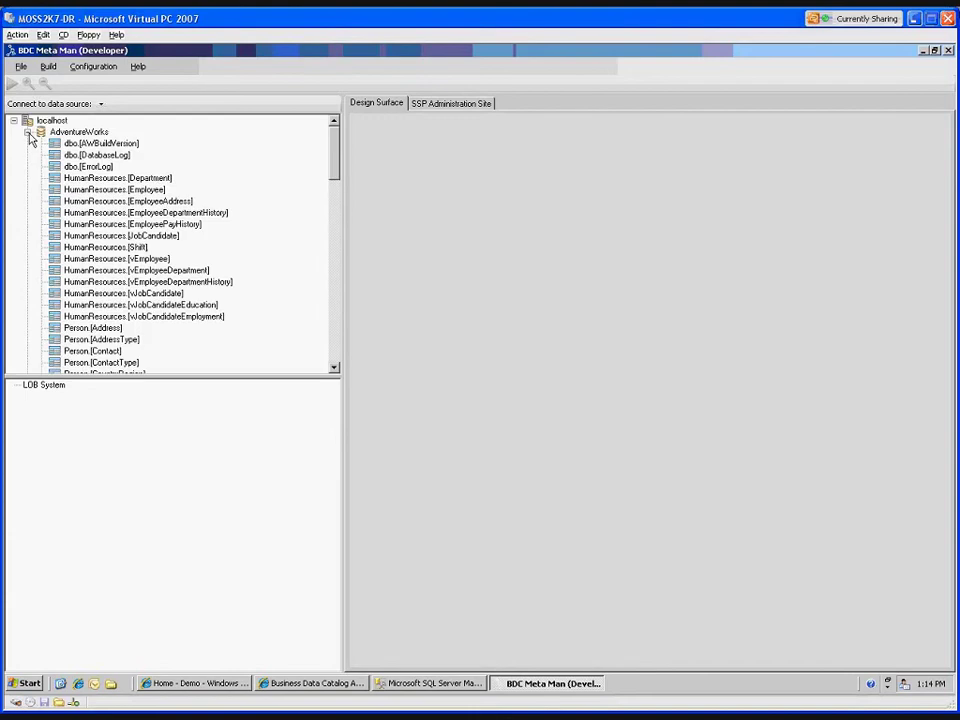
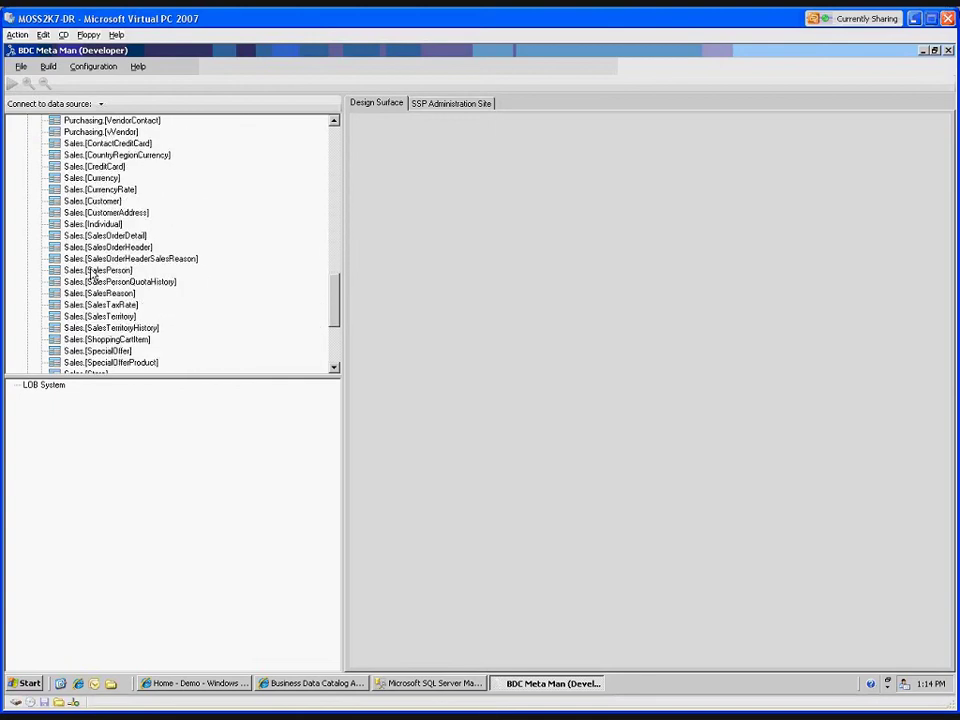
pyautogui.click(108, 271)
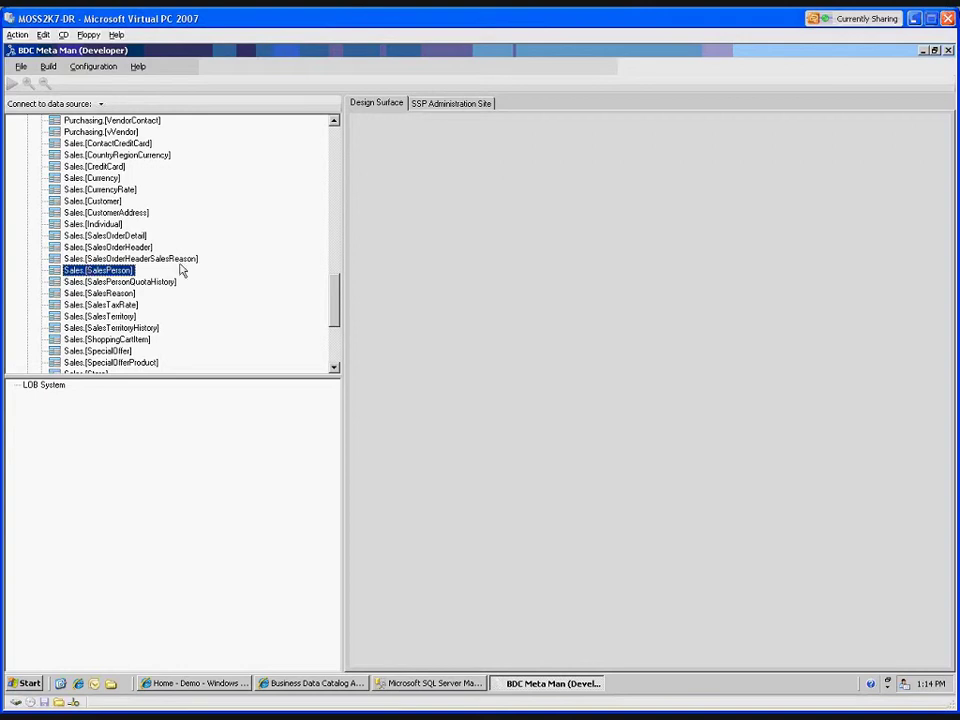
pyautogui.moveTo(181, 270); pyautogui.dragTo(365, 275)
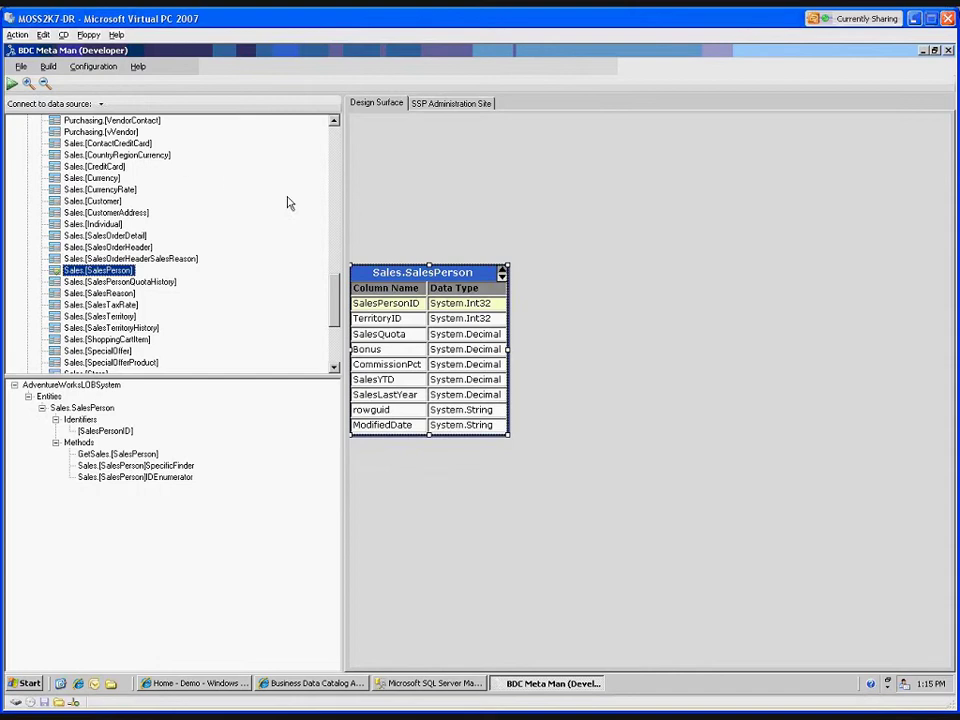
# Generate the application definition file for the SalesPerson entity and open it to examine its XML.
pyautogui.click(12, 85)
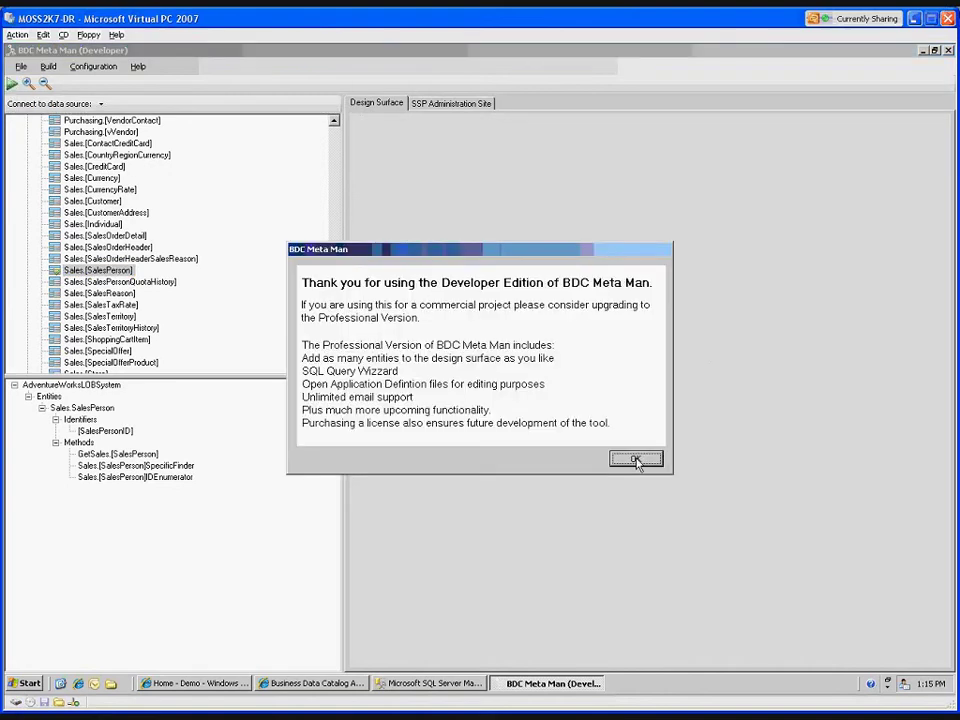
pyautogui.click(635, 460)
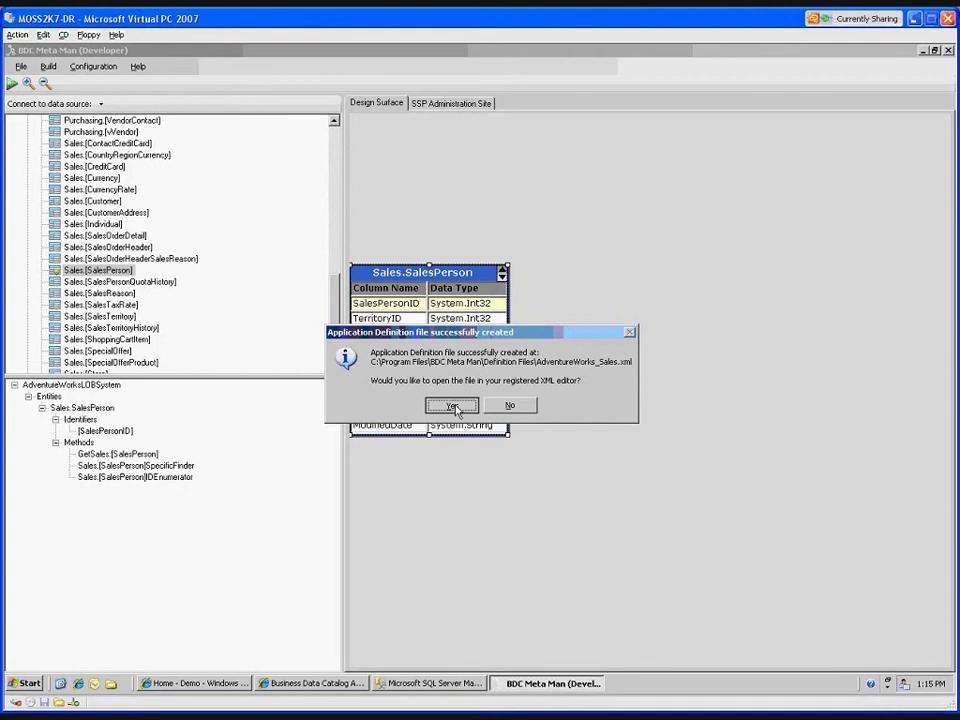
pyautogui.click(452, 405)
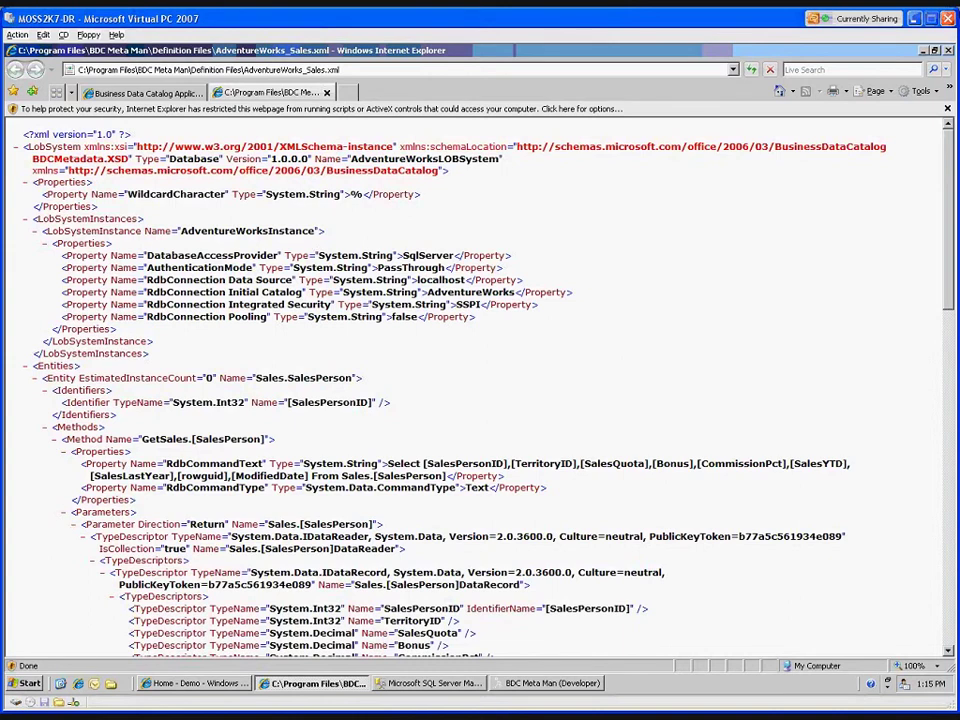
pyautogui.scroll(-7, 425, 298)
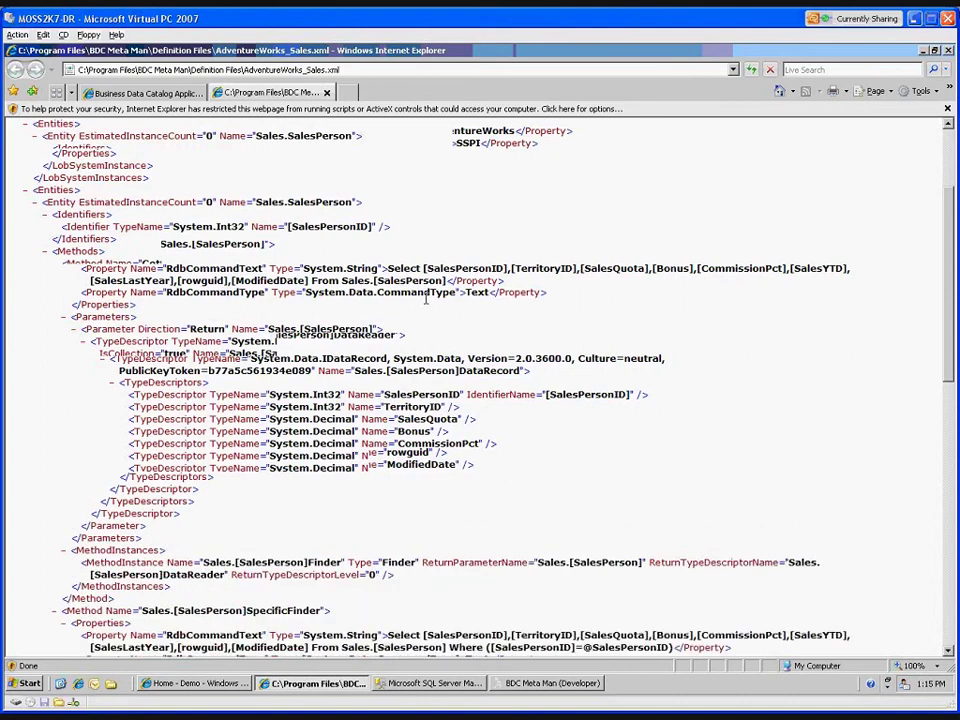
pyautogui.scroll(-6, 426, 310)
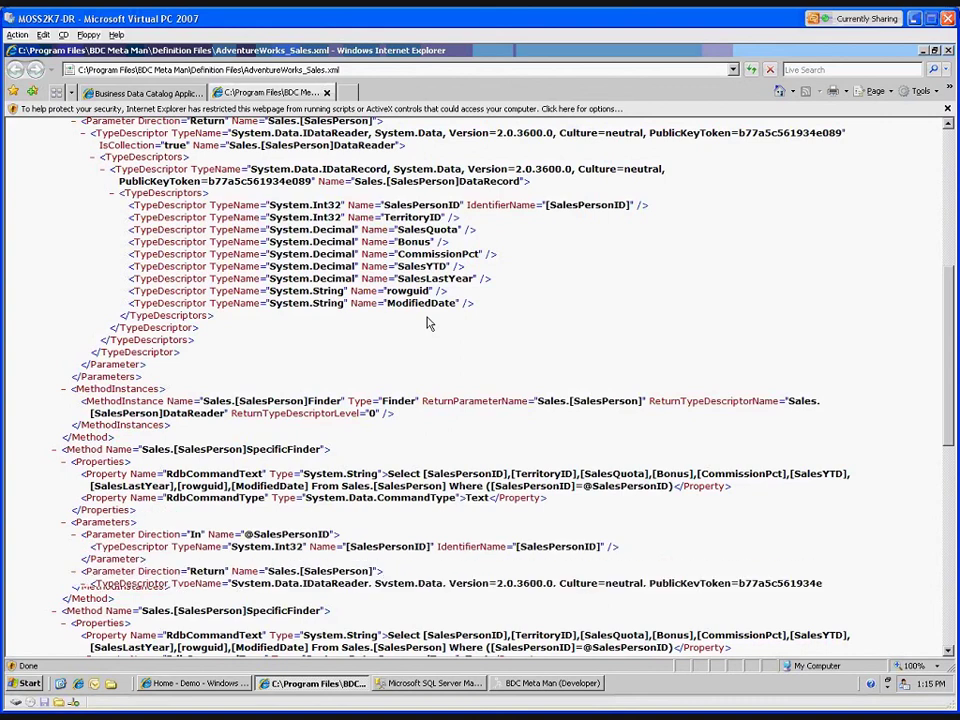
# Import AdventureWorks_Sales.xml into the Business Data Catalog as a model with localized names and properties.
pyautogui.hotkey('ctrl', 'Tab')
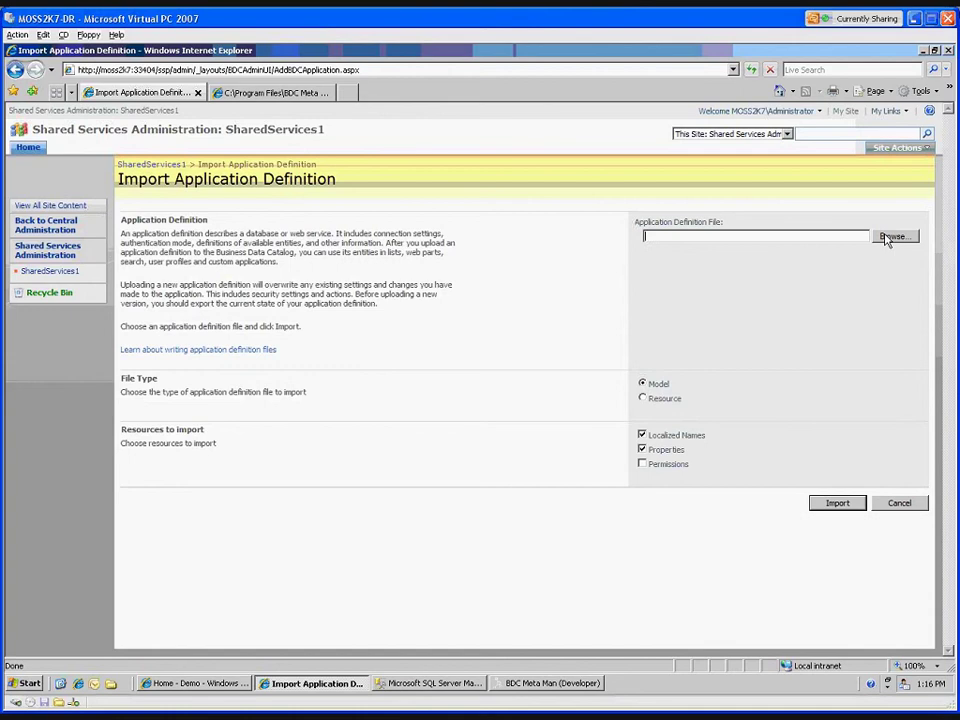
pyautogui.click(890, 237)
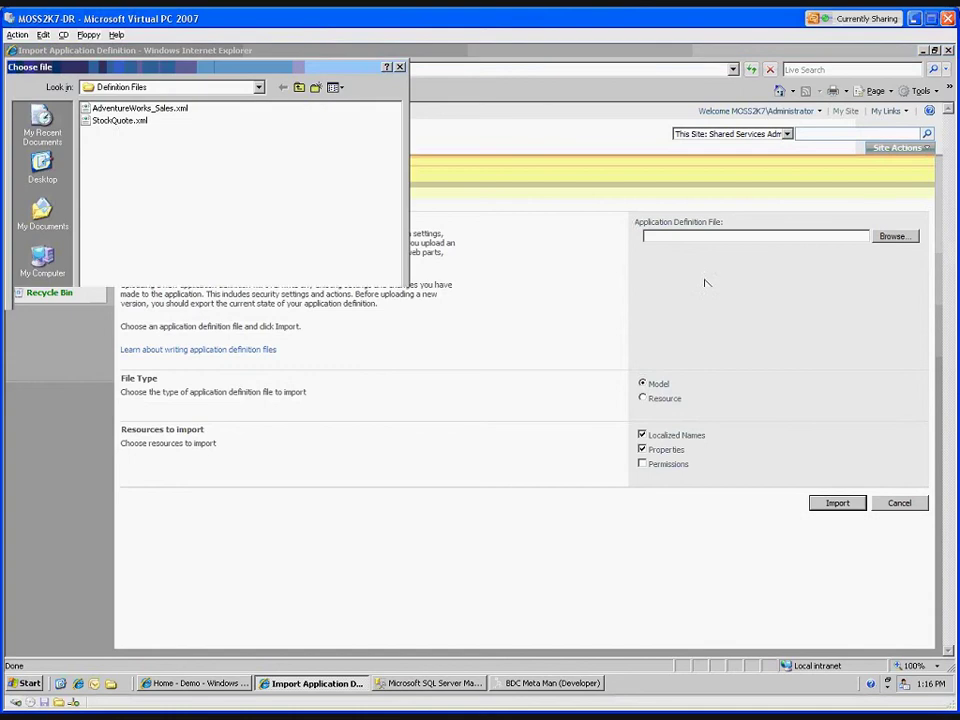
pyautogui.click(158, 109)
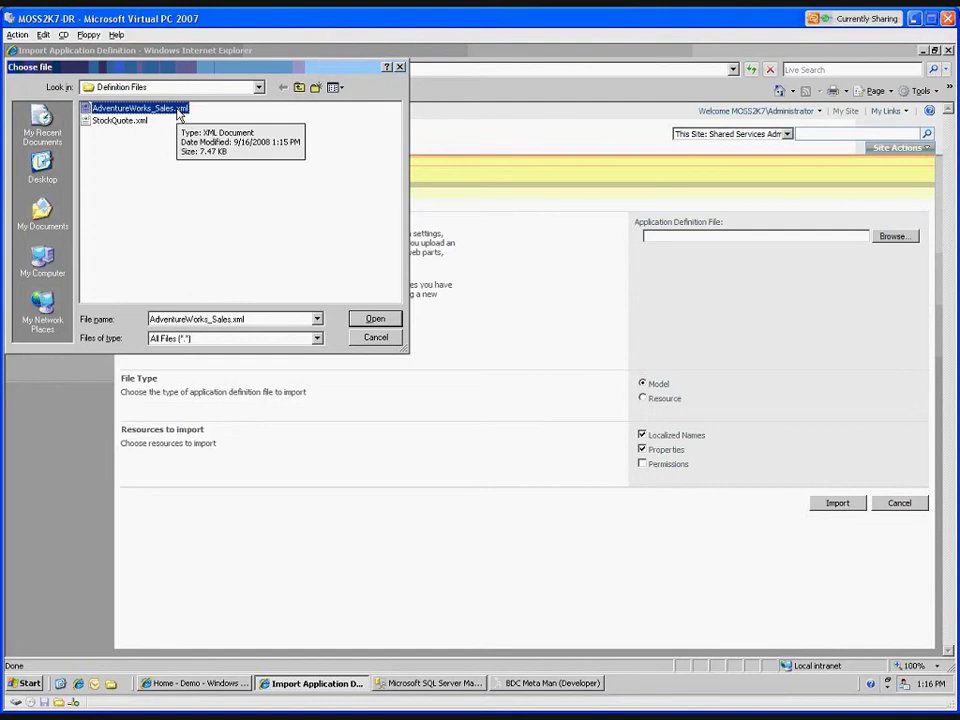
pyautogui.click(372, 318)
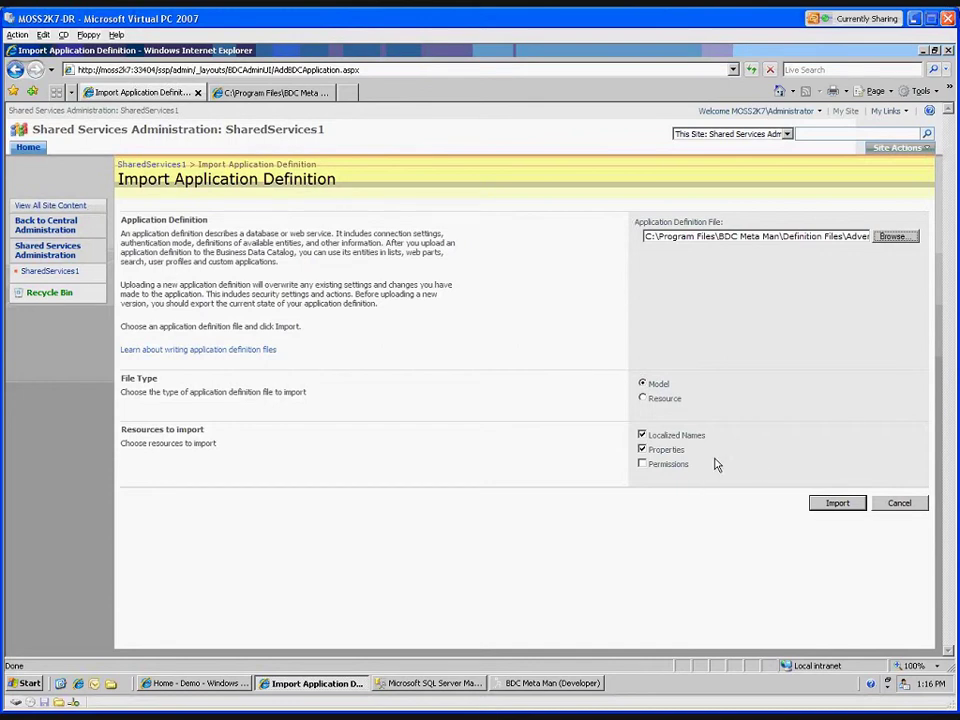
pyautogui.click(843, 507)
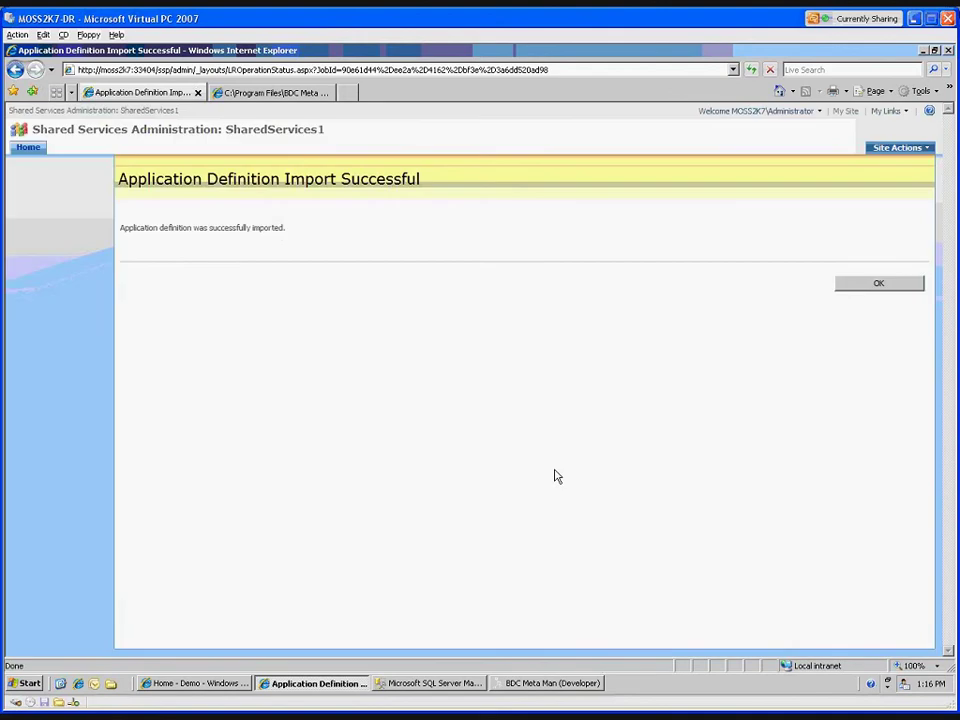
pyautogui.click(879, 285)
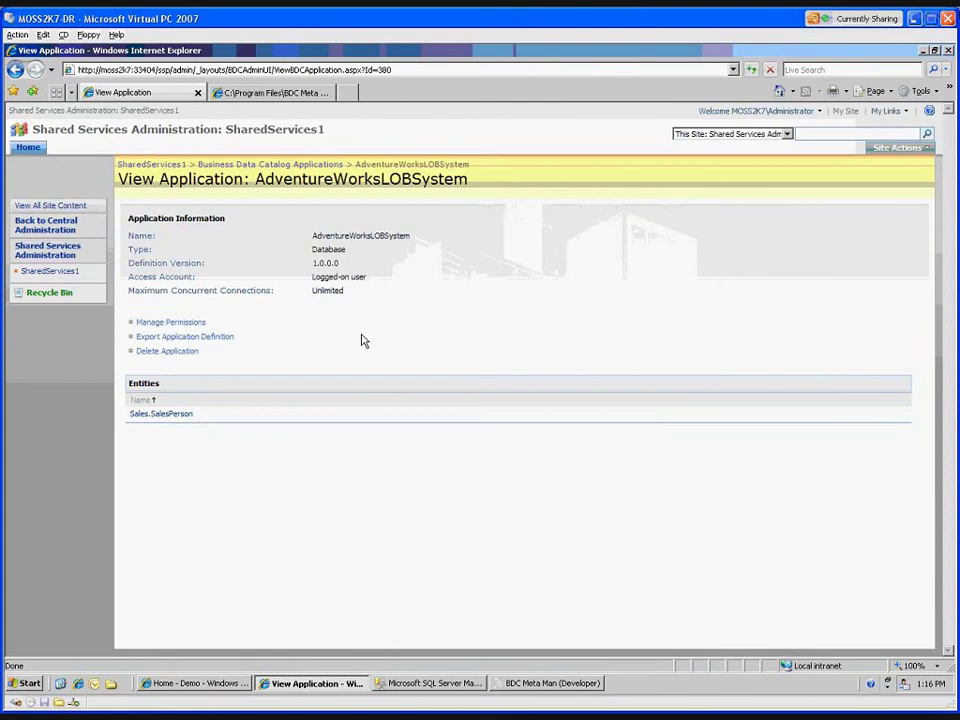
# Add a Business Data List web part to the Left zone of the Demo site's home page.
pyautogui.click(200, 683)
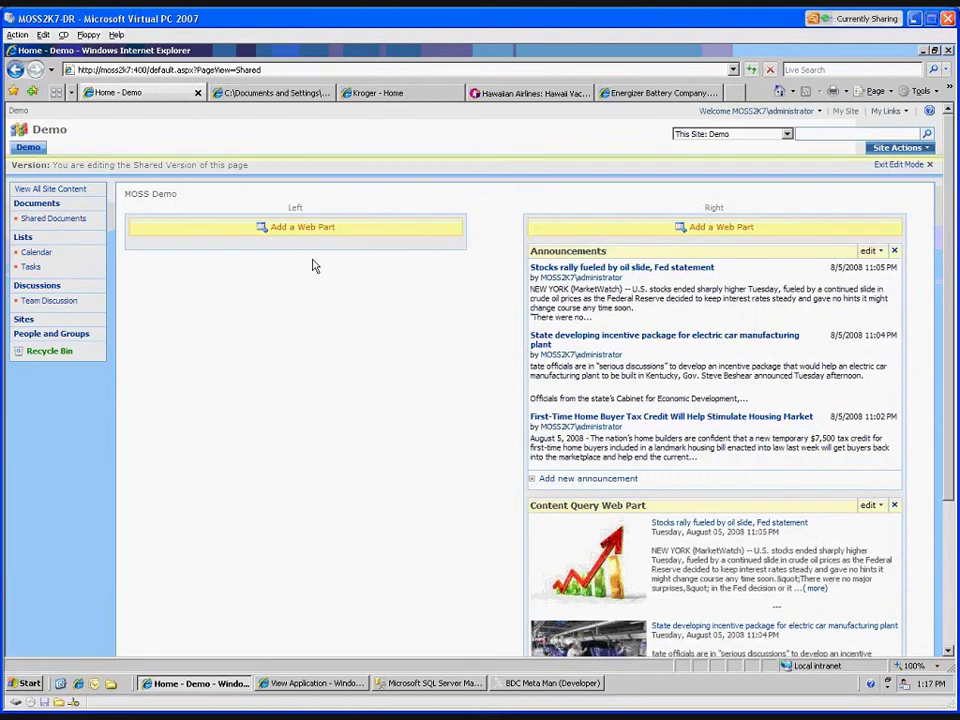
pyautogui.click(289, 236)
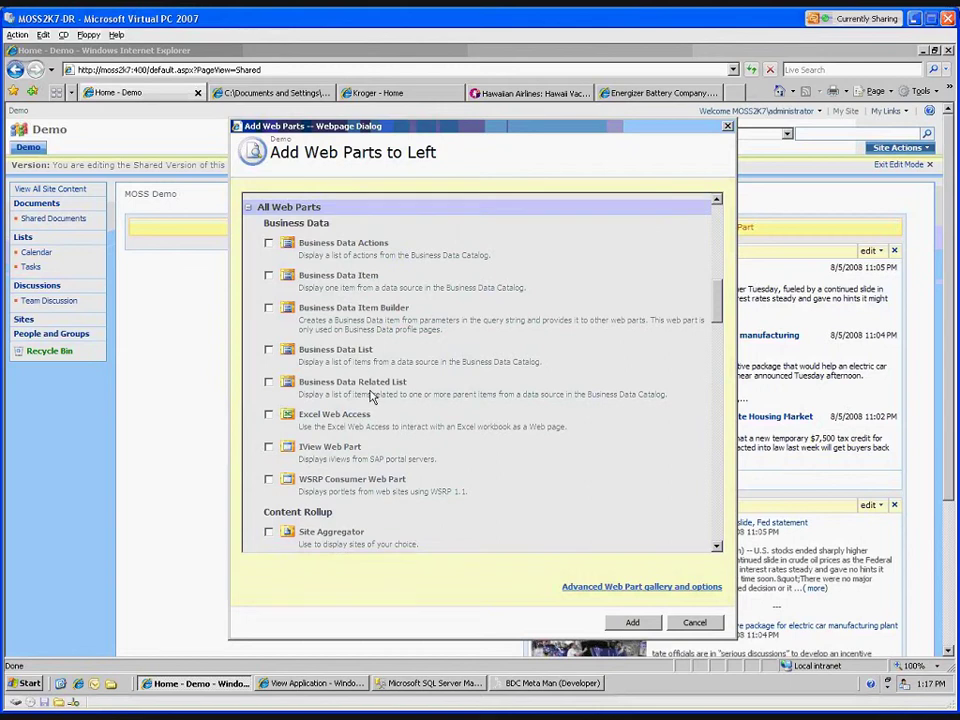
pyautogui.click(383, 366)
pyautogui.click(617, 624)
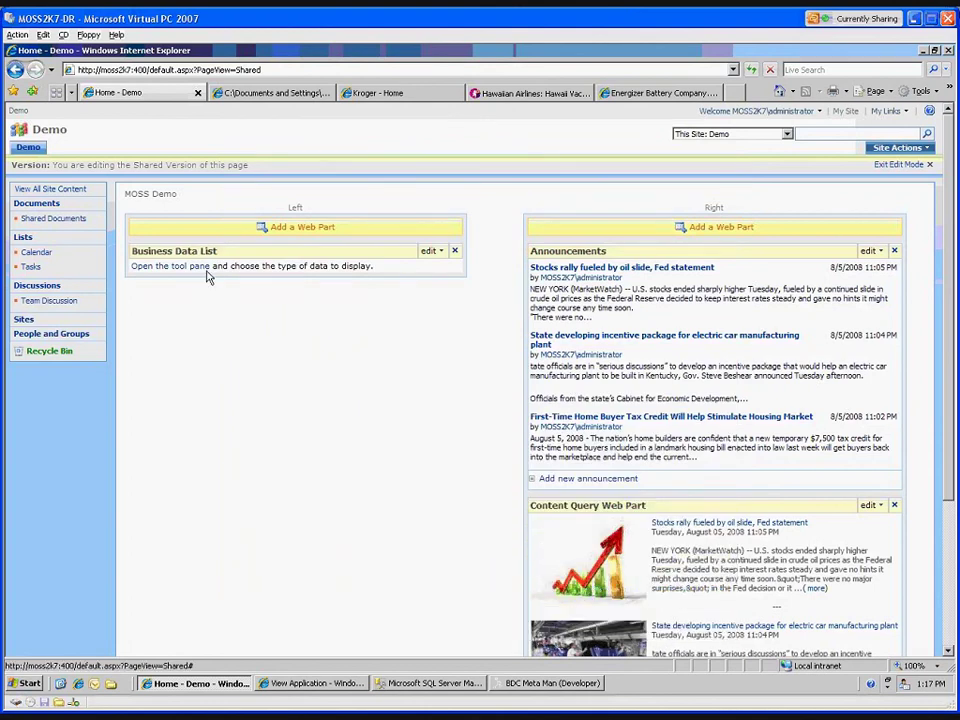
# Set the Business Data List web part's type to Sales.SalesPerson from AdventureWorksInstance.
pyautogui.click(430, 254)
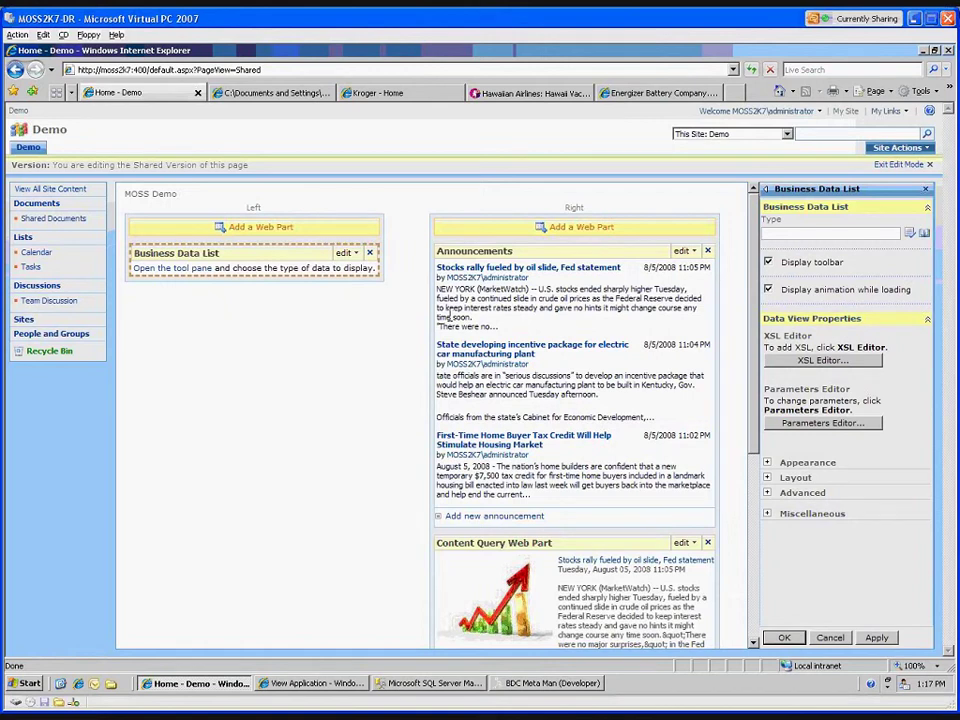
pyautogui.click(924, 234)
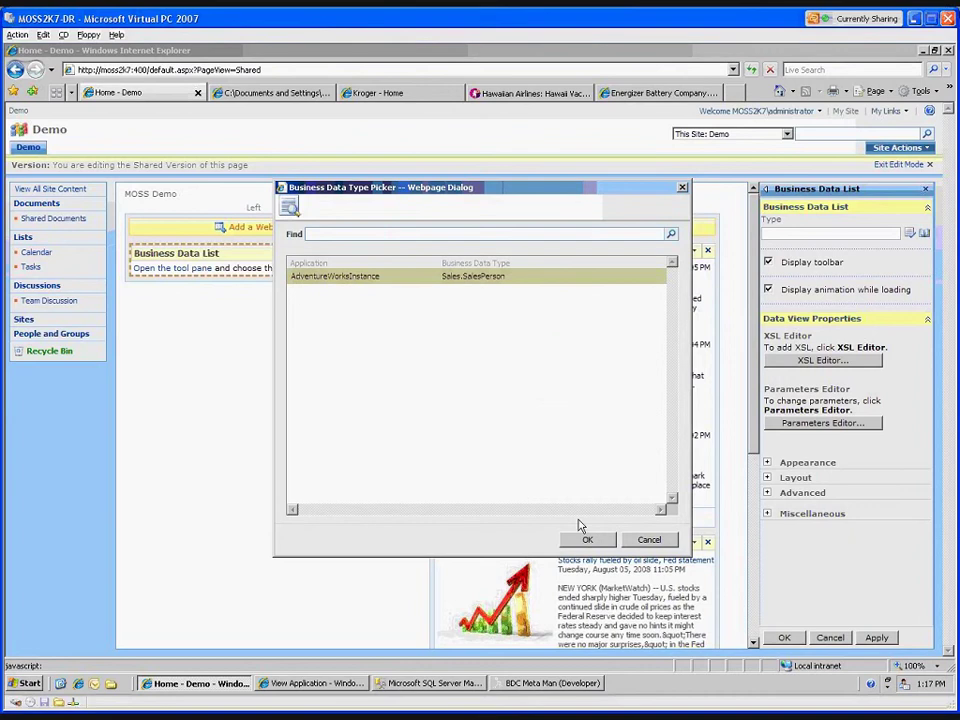
pyautogui.click(600, 541)
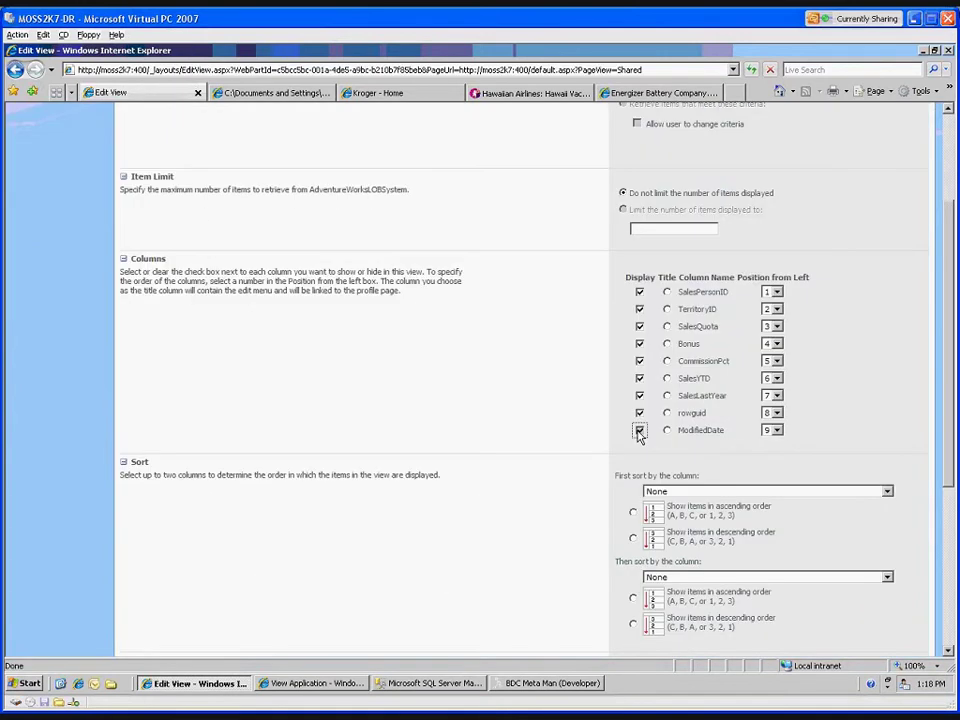
# Hide the ModifiedDate and rowguid columns in the Sales.SalesPerson list view and save the view.
pyautogui.click(640, 431)
pyautogui.click(640, 413)
pyautogui.moveTo(951, 360); pyautogui.dragTo(951, 370)
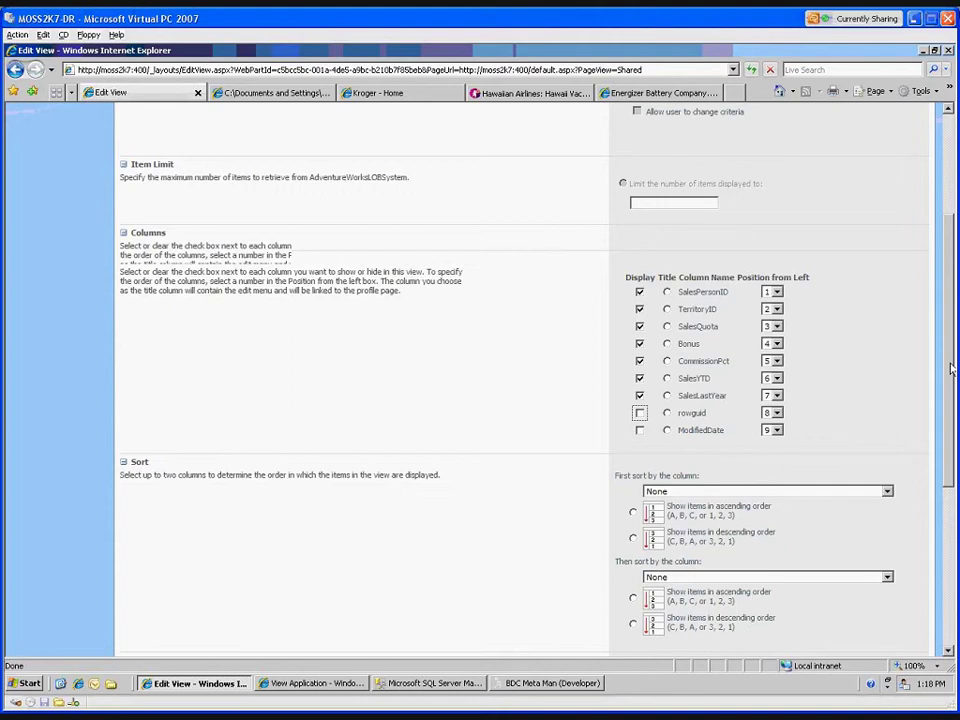
pyautogui.moveTo(951, 370); pyautogui.dragTo(951, 515)
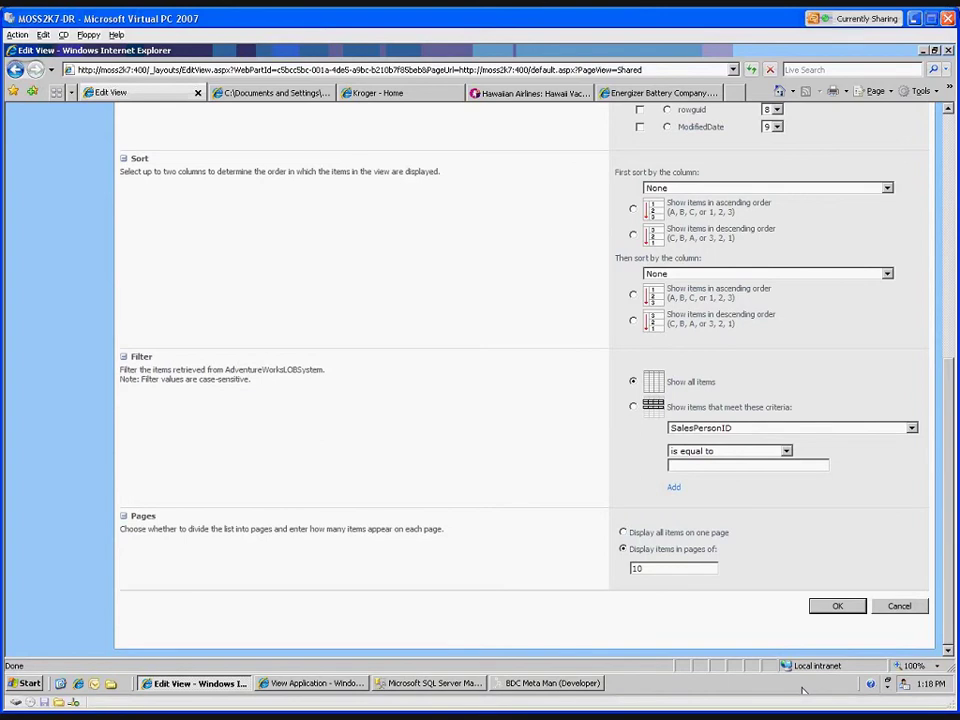
pyautogui.click(838, 607)
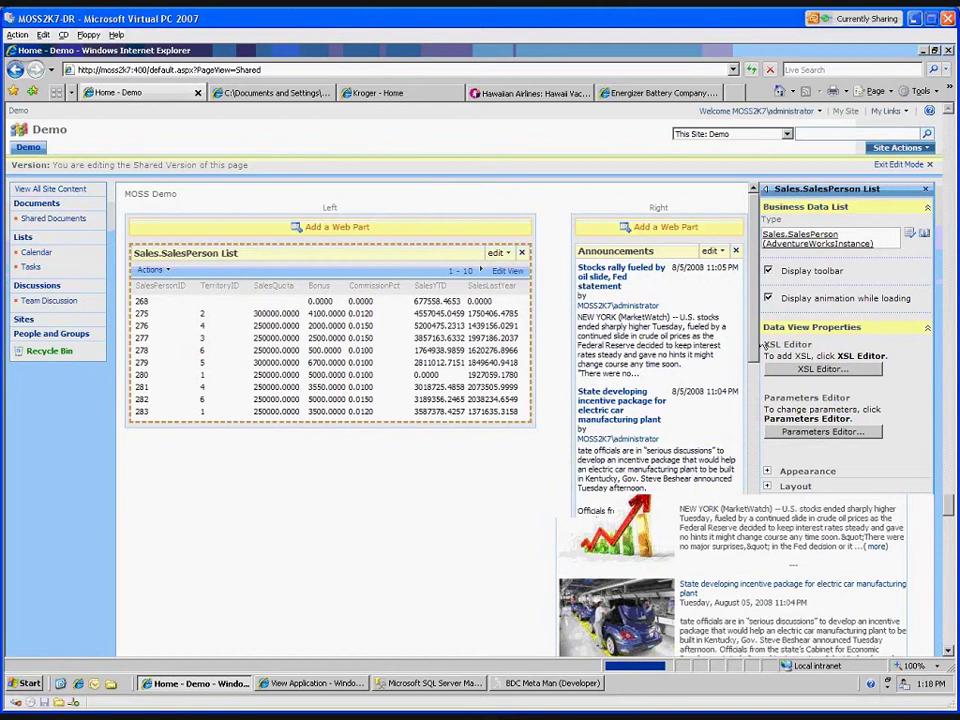
# Open the Sales.SalesPerson List web part's XSL for editing and examine its navigation, toolbar and column header templates.
pyautogui.click(816, 372)
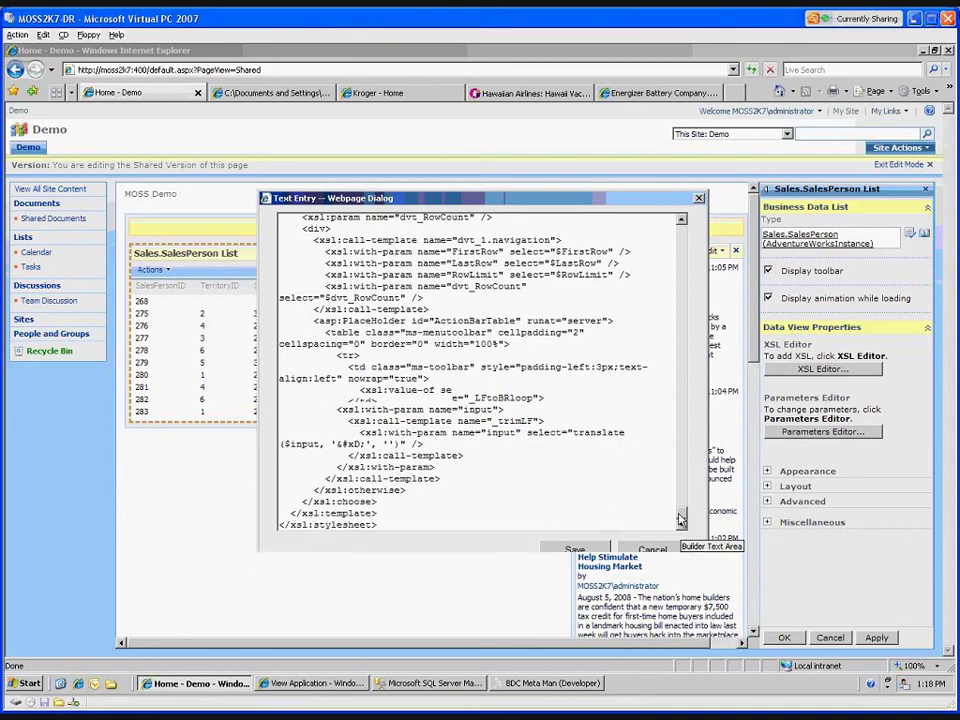
pyautogui.scroll(10, 679, 515)
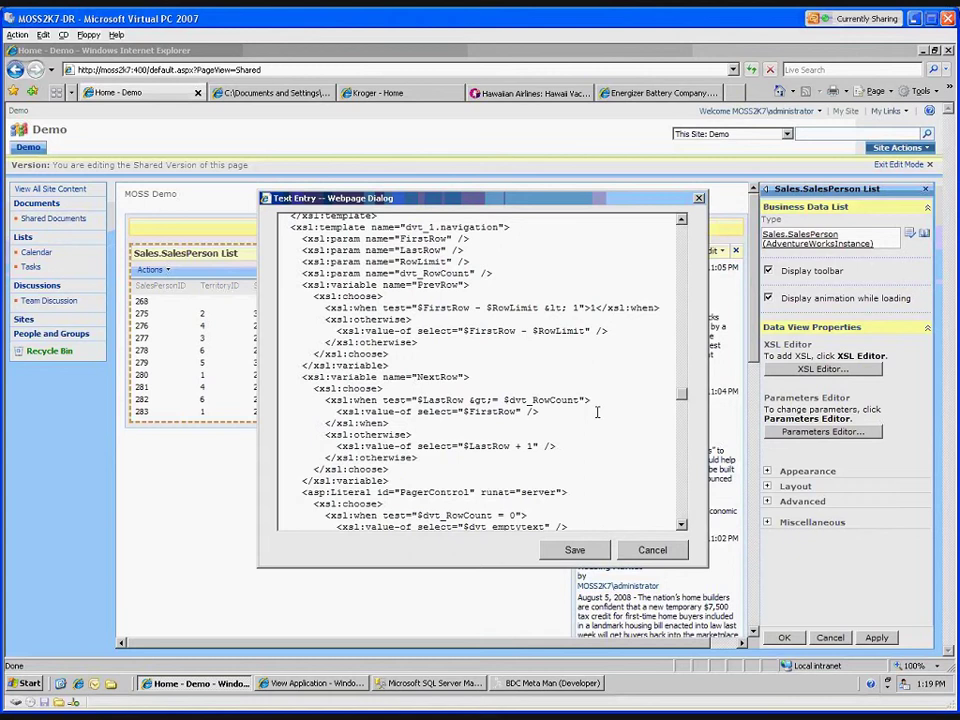
pyautogui.scroll(-3, 597, 412)
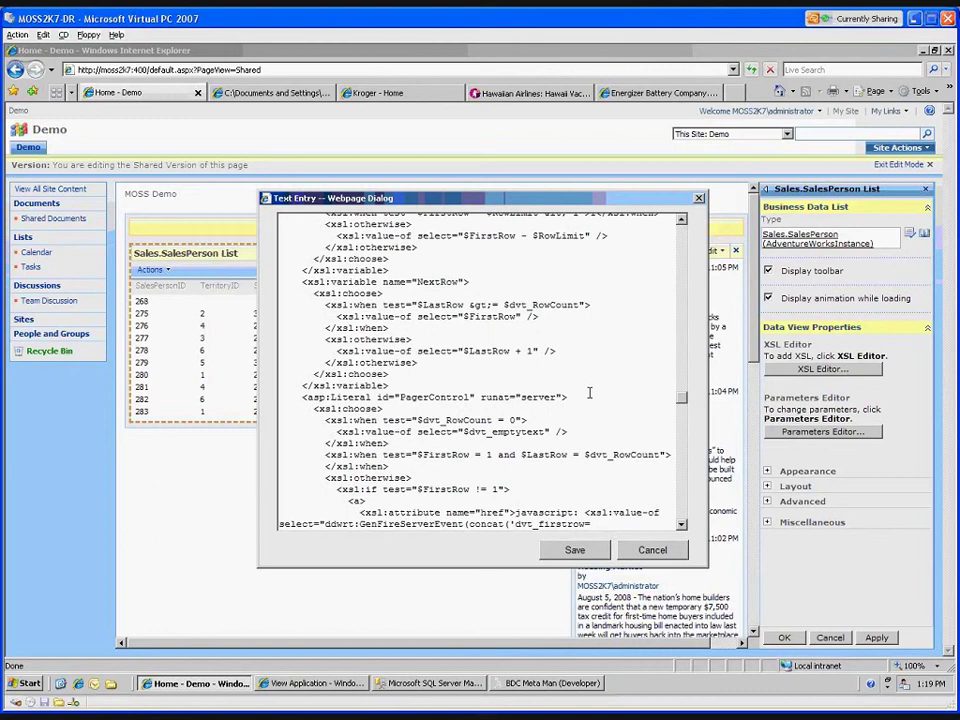
pyautogui.scroll(-10, 590, 393)
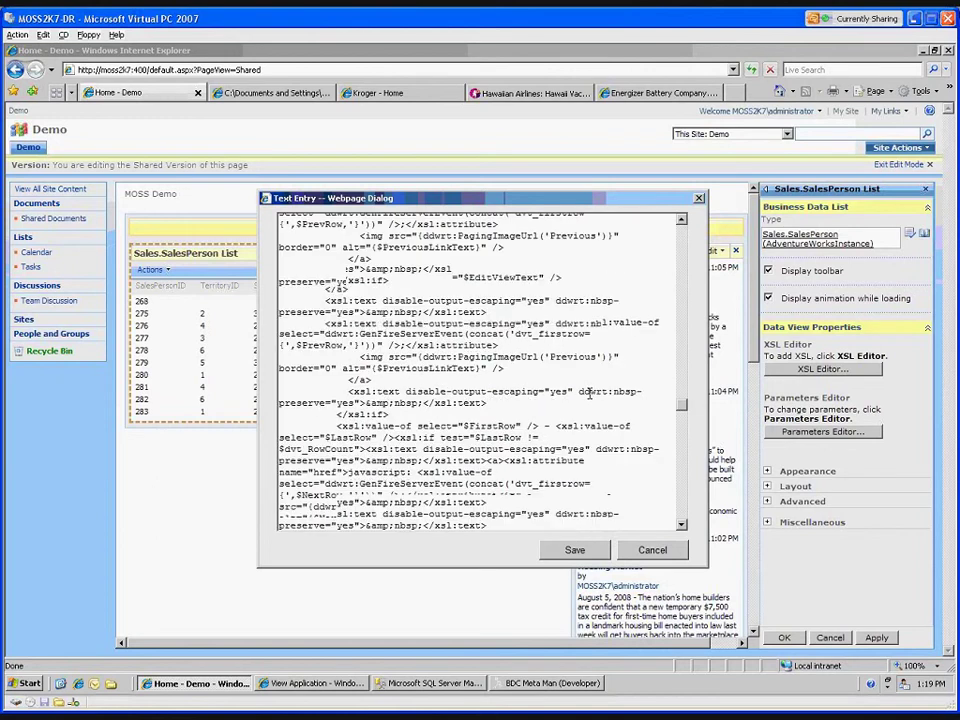
pyautogui.scroll(-10, 585, 392)
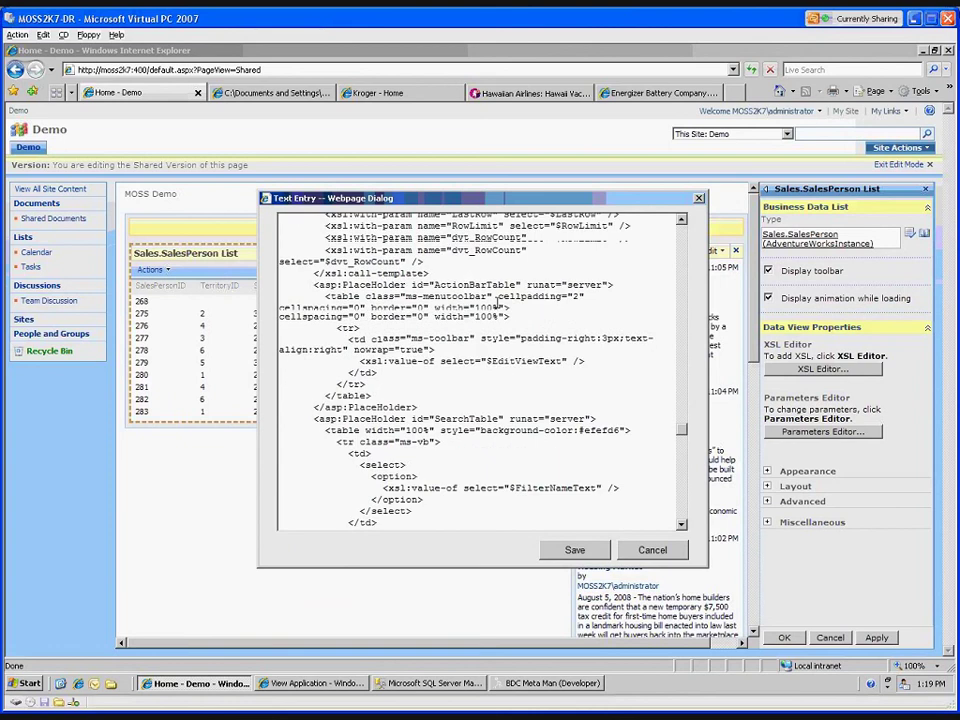
pyautogui.write('<td class="ms-toolbar" style="padding-left:3px;text-align:left" nowrap="true"> <xsl:value-of select="$ActionsText" /> </td>')
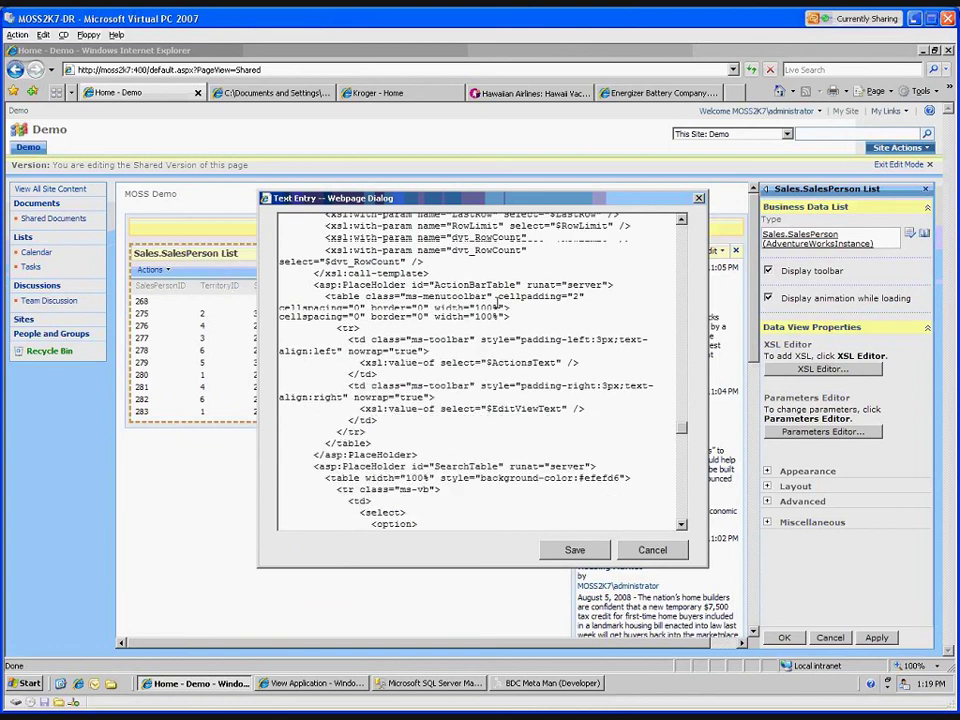
pyautogui.press('Delete')
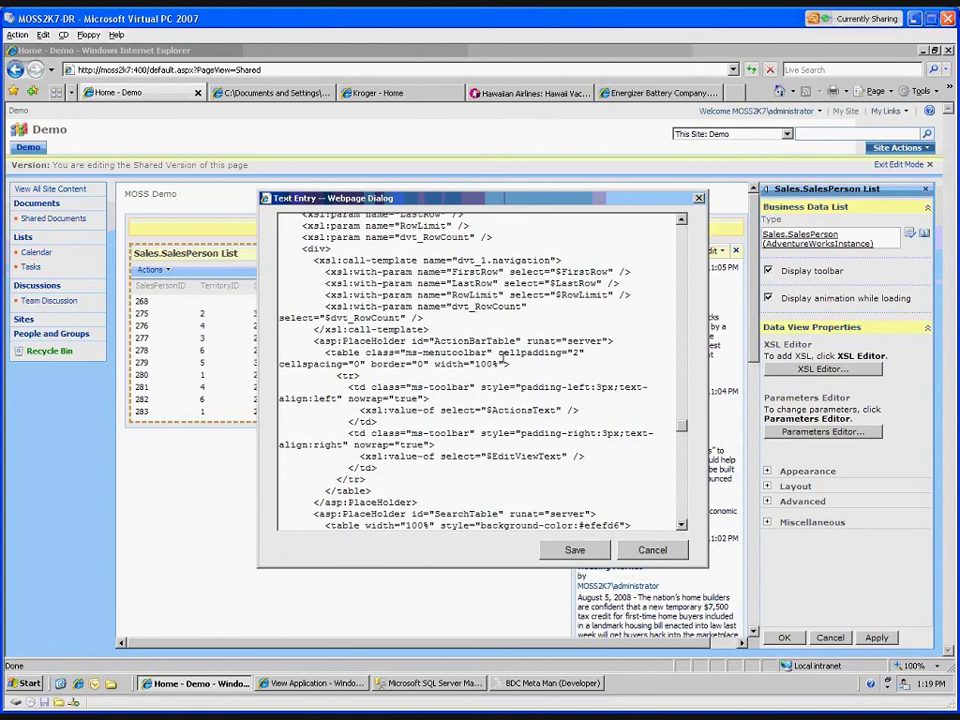
pyautogui.scroll(-4, 503, 358)
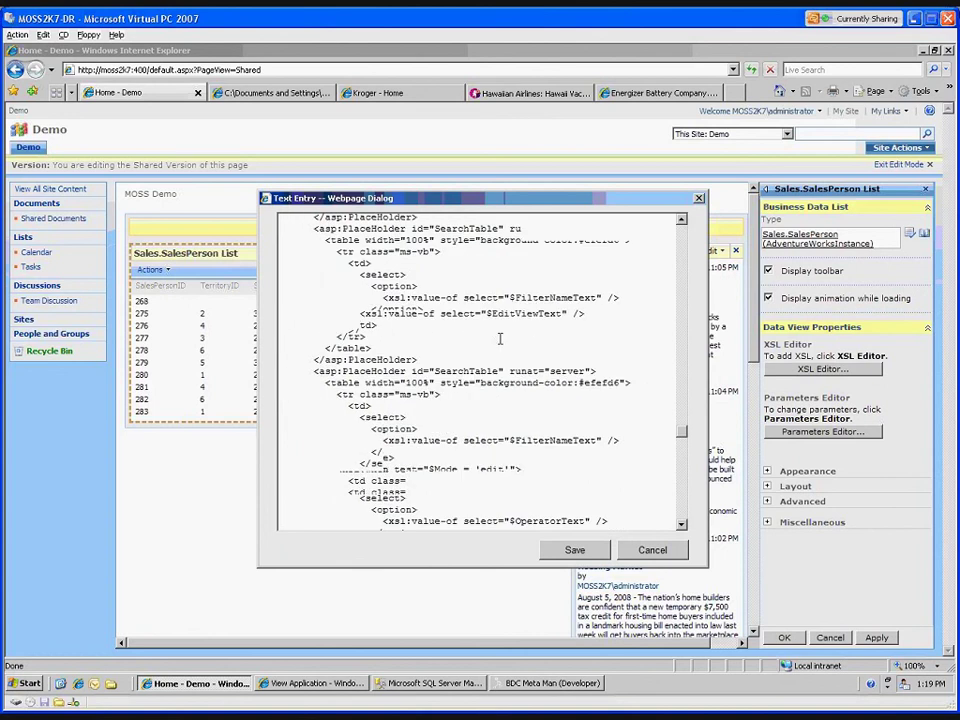
pyautogui.scroll(5, 500, 339)
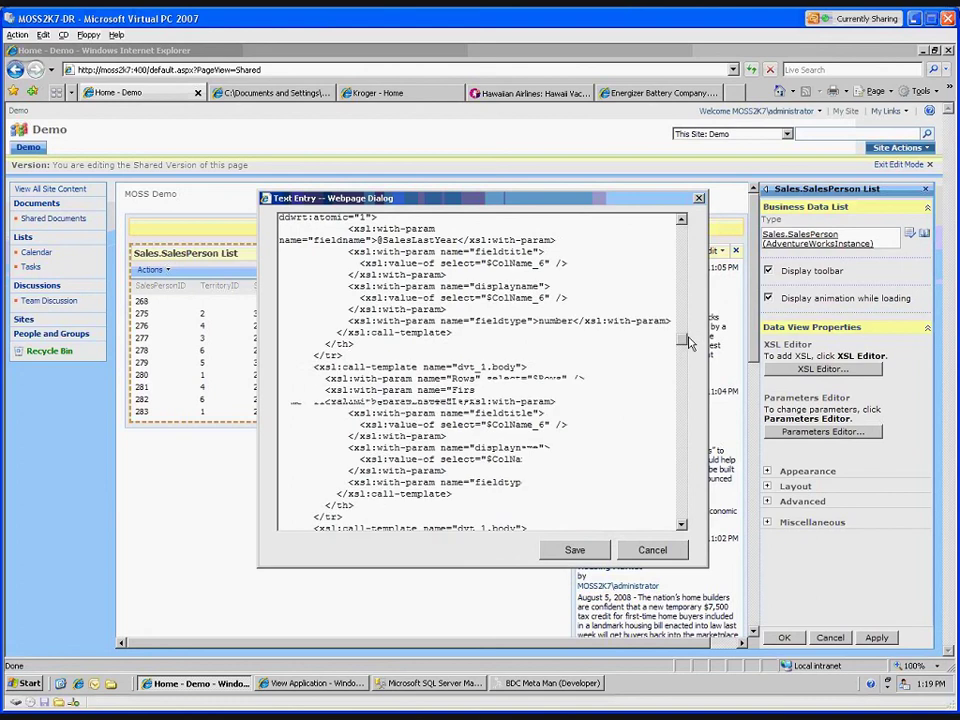
pyautogui.scroll(5, 585, 390)
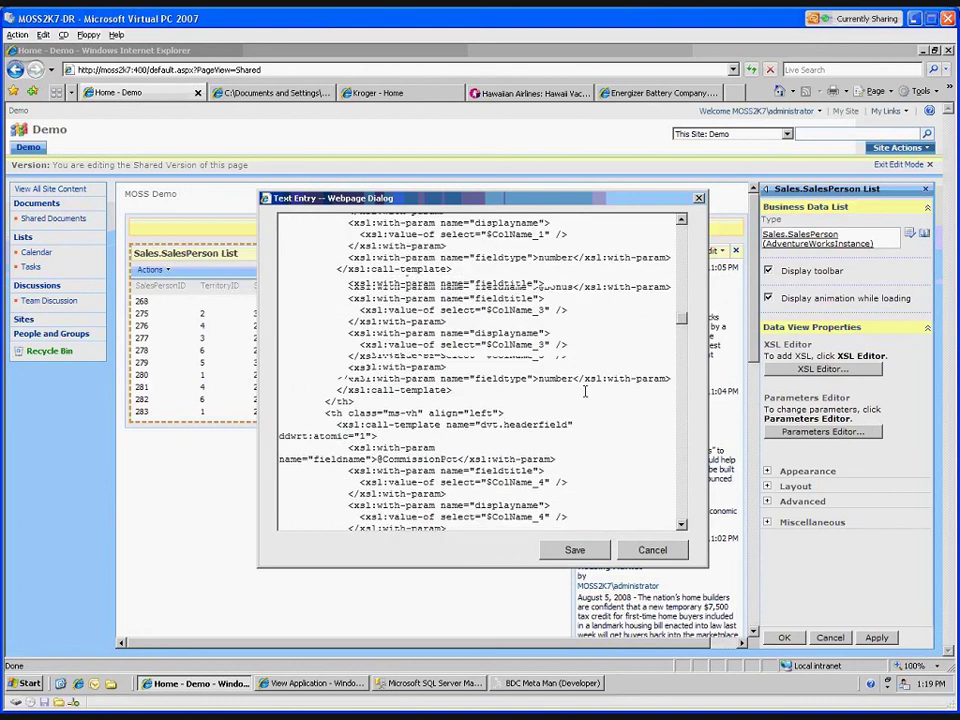
pyautogui.scroll(2, 585, 390)
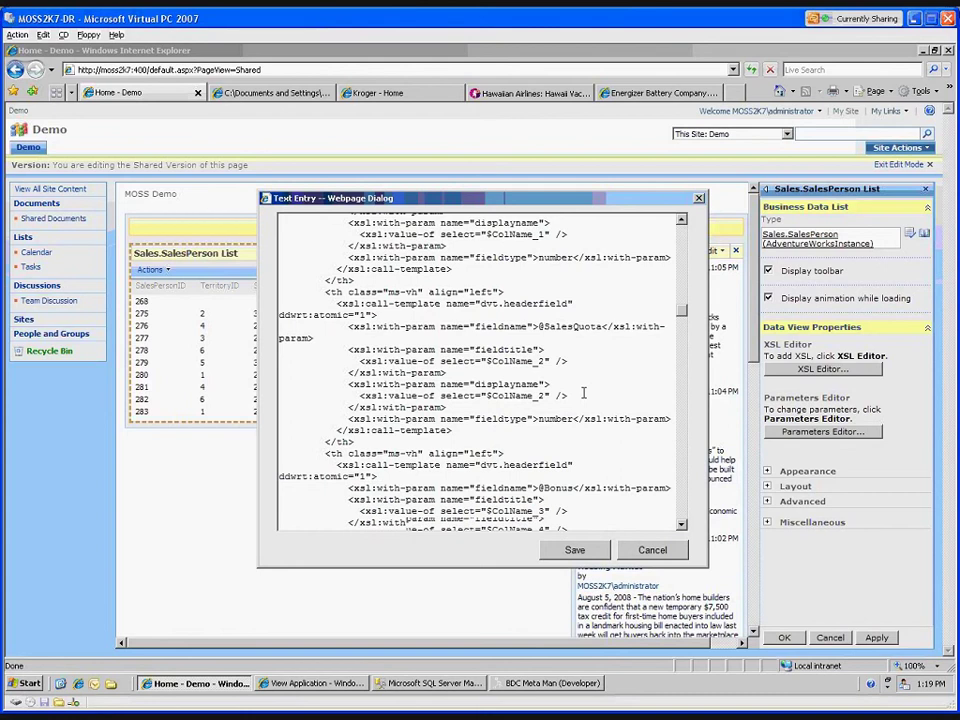
pyautogui.scroll(3, 585, 393)
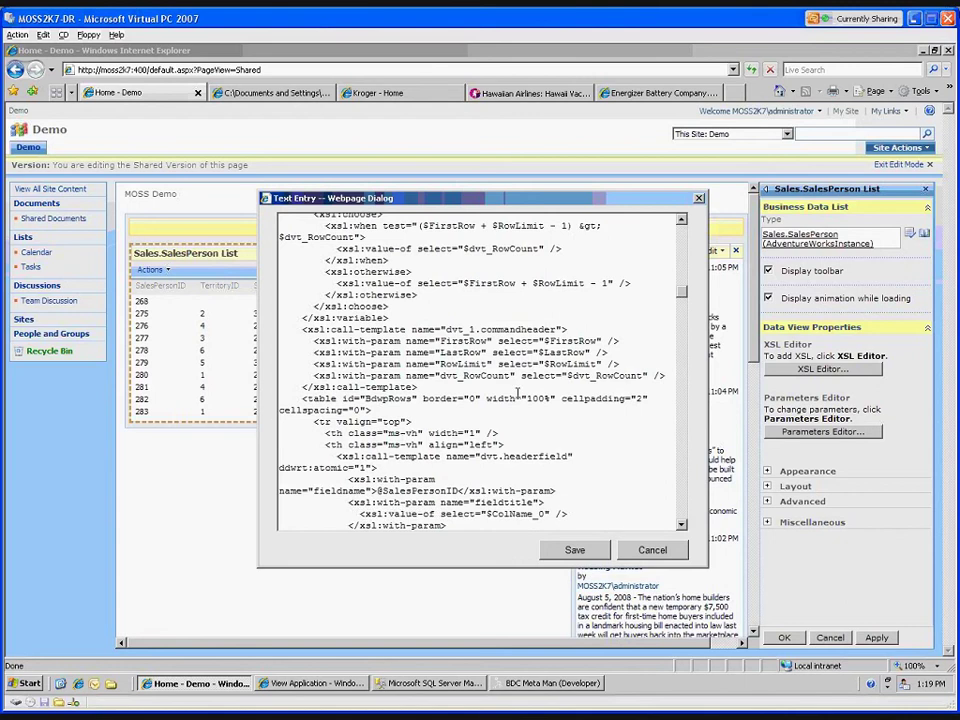
pyautogui.scroll(3, 517, 393)
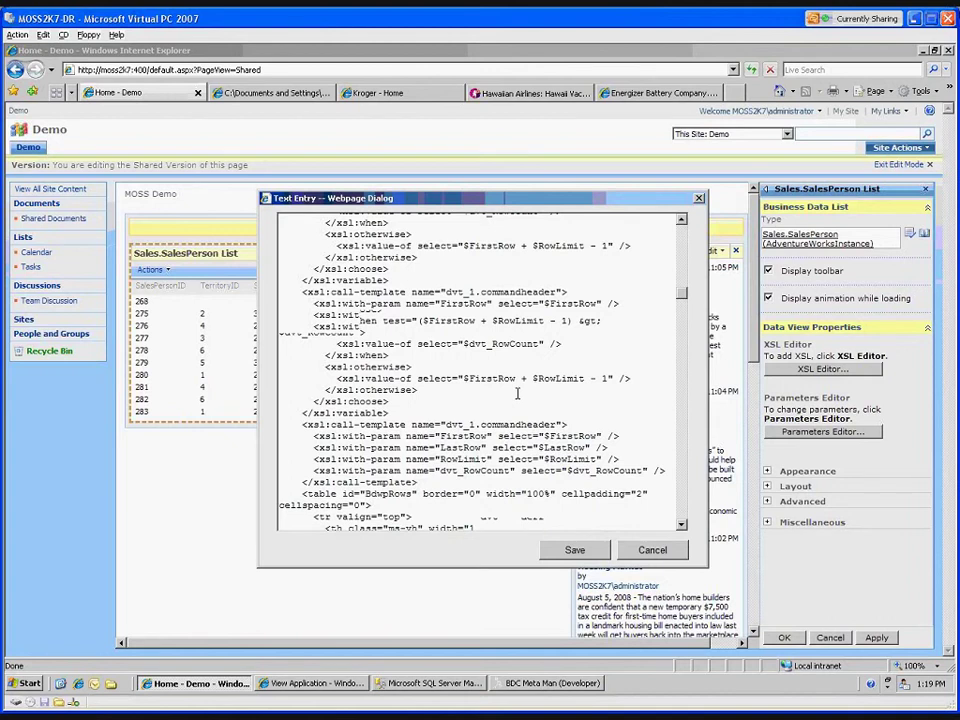
# Add a bgcolor attribute with the value gold to the table row tag in the dvt_1.rowview template.
pyautogui.scroll(-5, 476, 367)
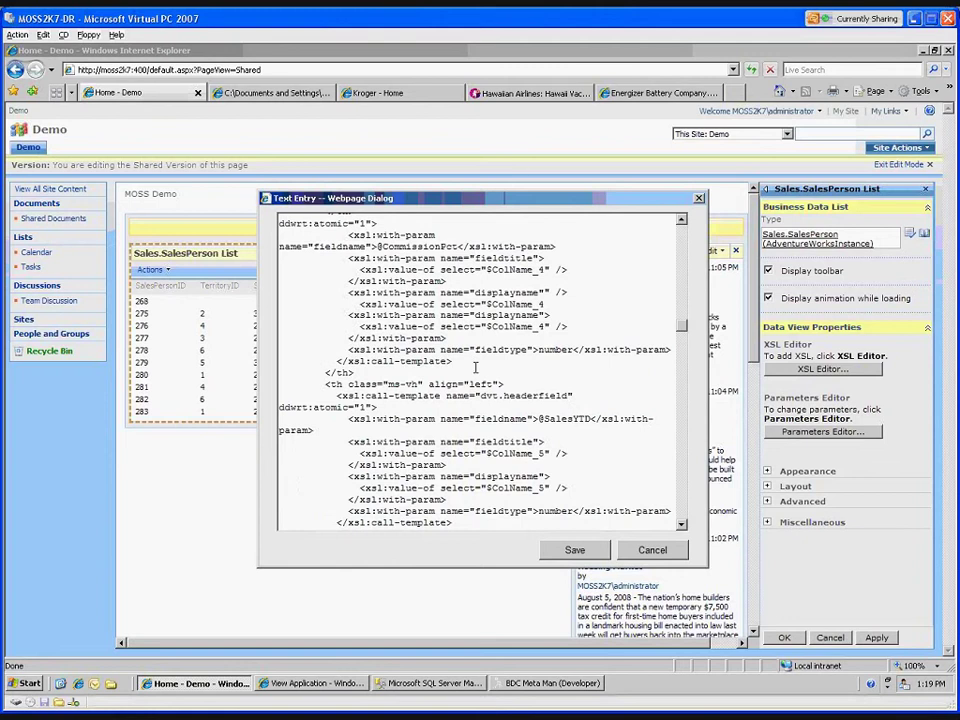
pyautogui.scroll(-10, 476, 367)
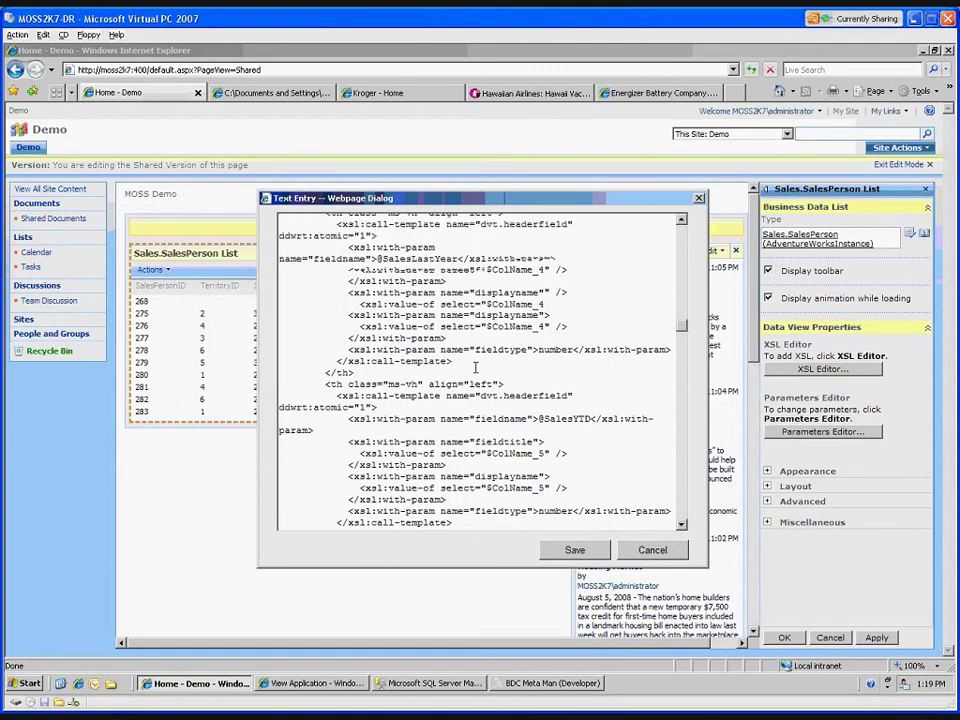
pyautogui.scroll(-5, 430, 443)
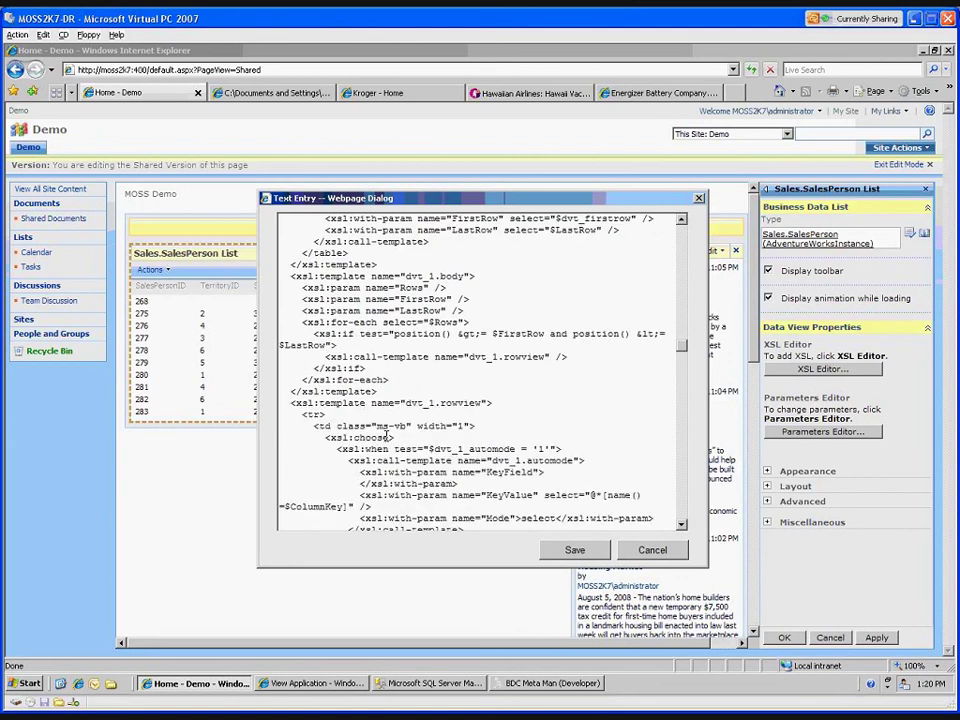
pyautogui.click(384, 418)
pyautogui.write('bgcolor=""')
pyautogui.write('azure')
pyautogui.doubleClick(396, 415)
pyautogui.write('gold')
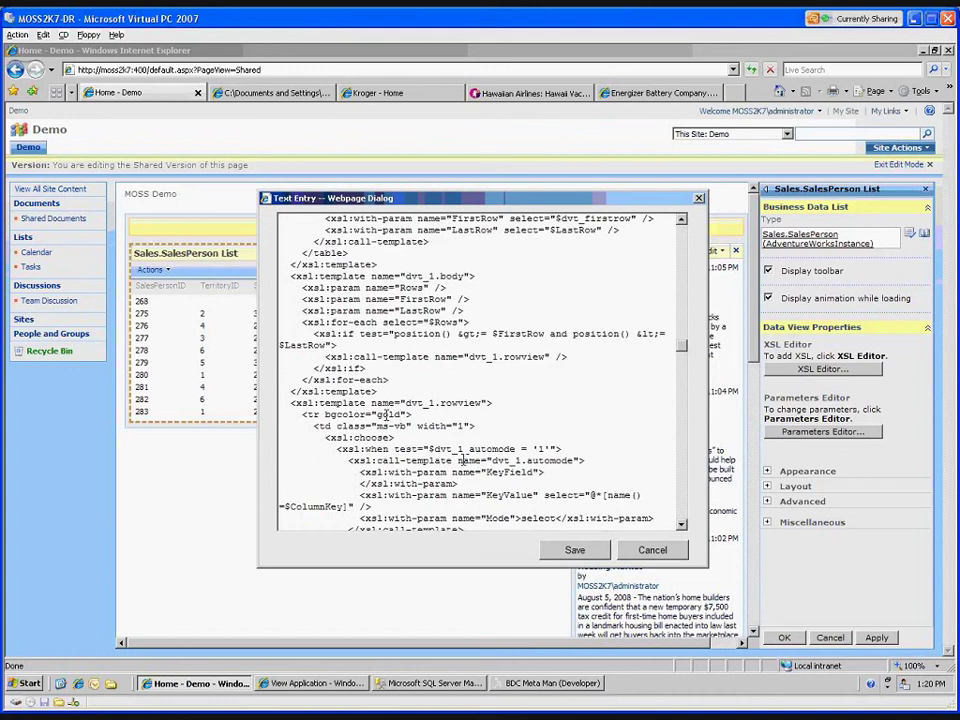
# Save the edited XSL, apply the changes to the Sales.SalesPerson List web part and close its settings.
pyautogui.click(603, 553)
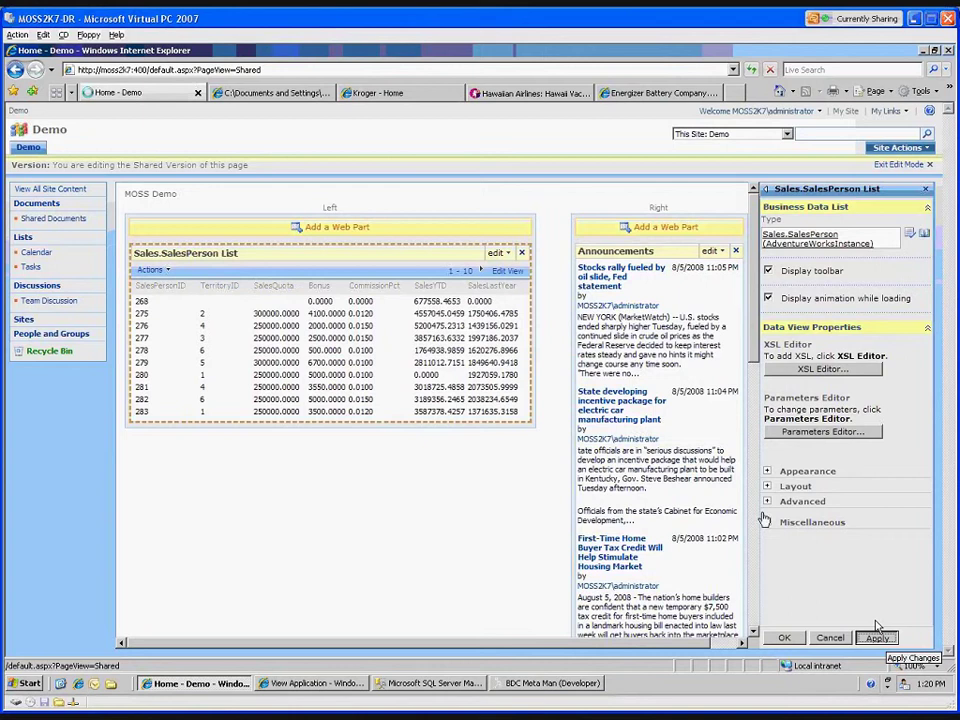
pyautogui.click(876, 632)
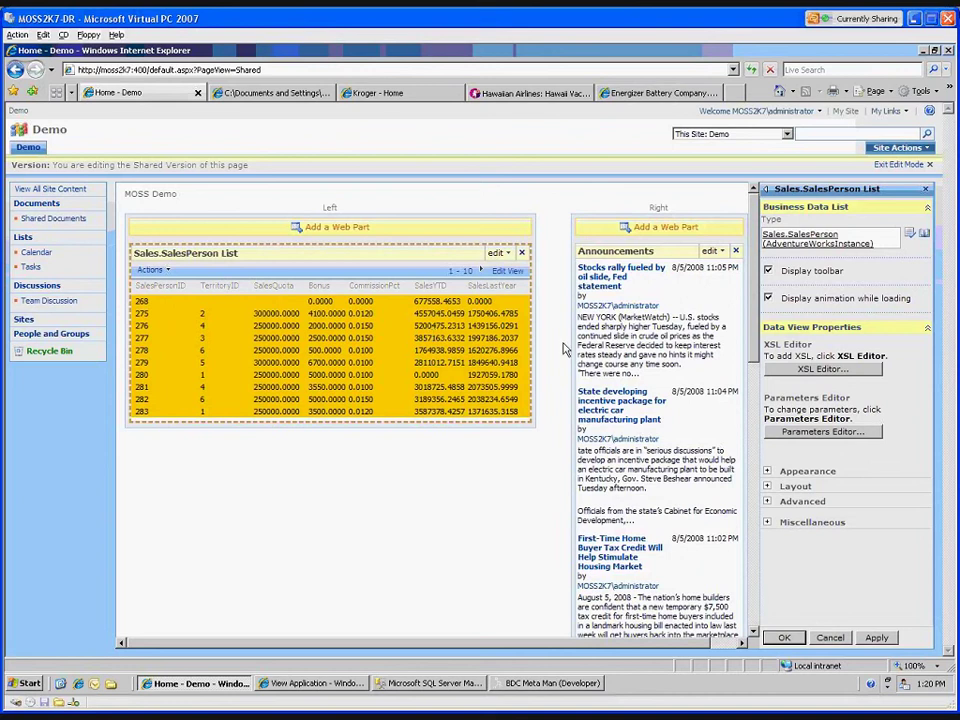
pyautogui.click(785, 637)
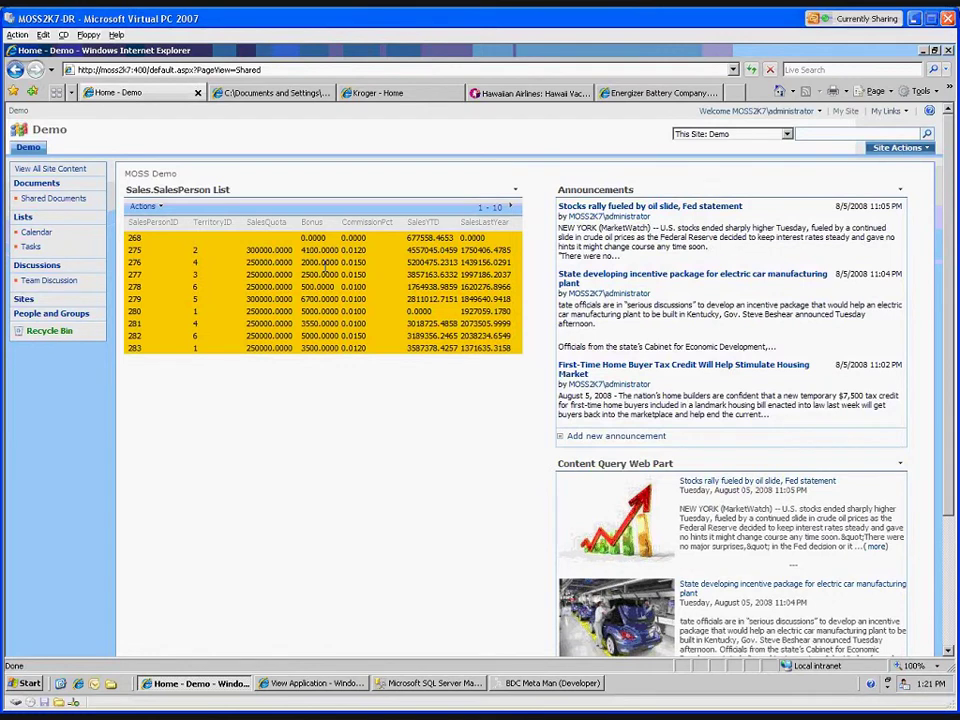
# Create a custom list named SalesPerson Filter Values that is not displayed on the Quick Launch.
pyautogui.click(886, 153)
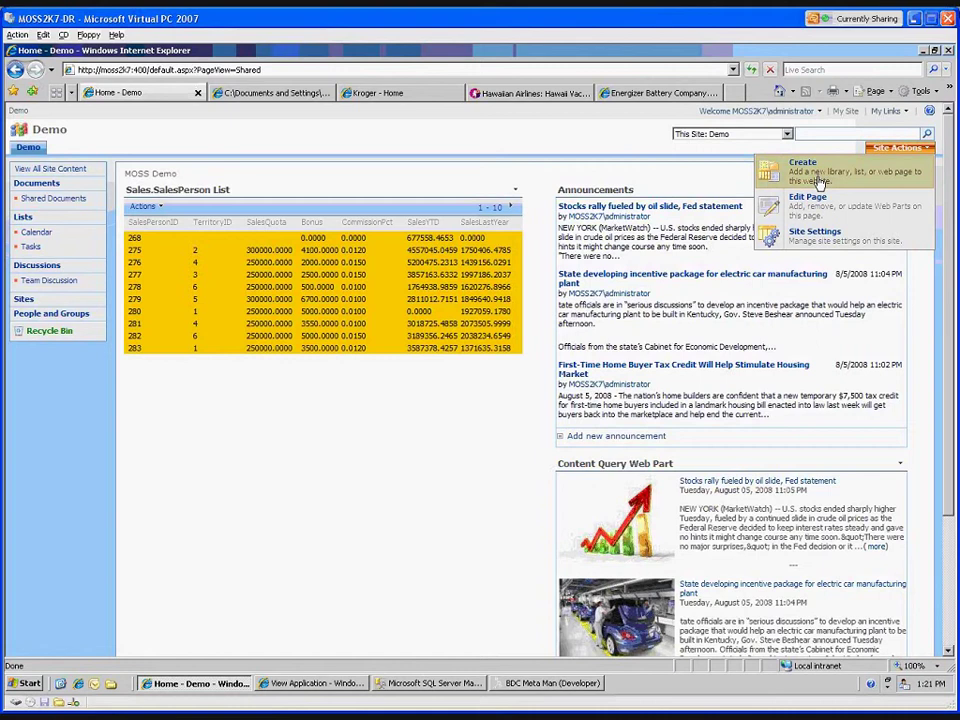
pyautogui.click(816, 178)
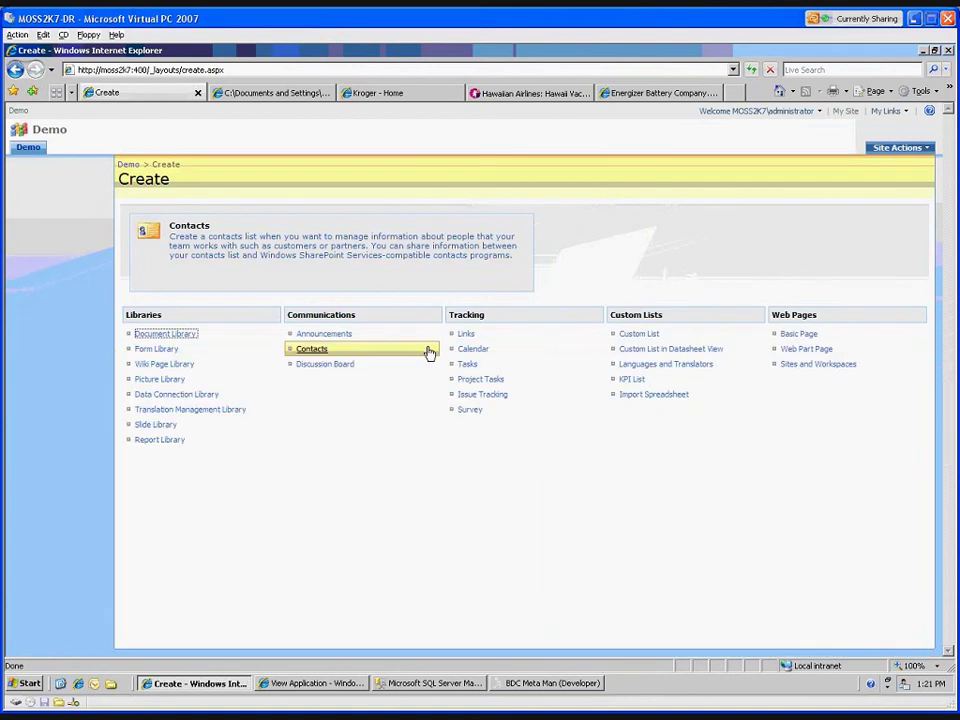
pyautogui.click(638, 333)
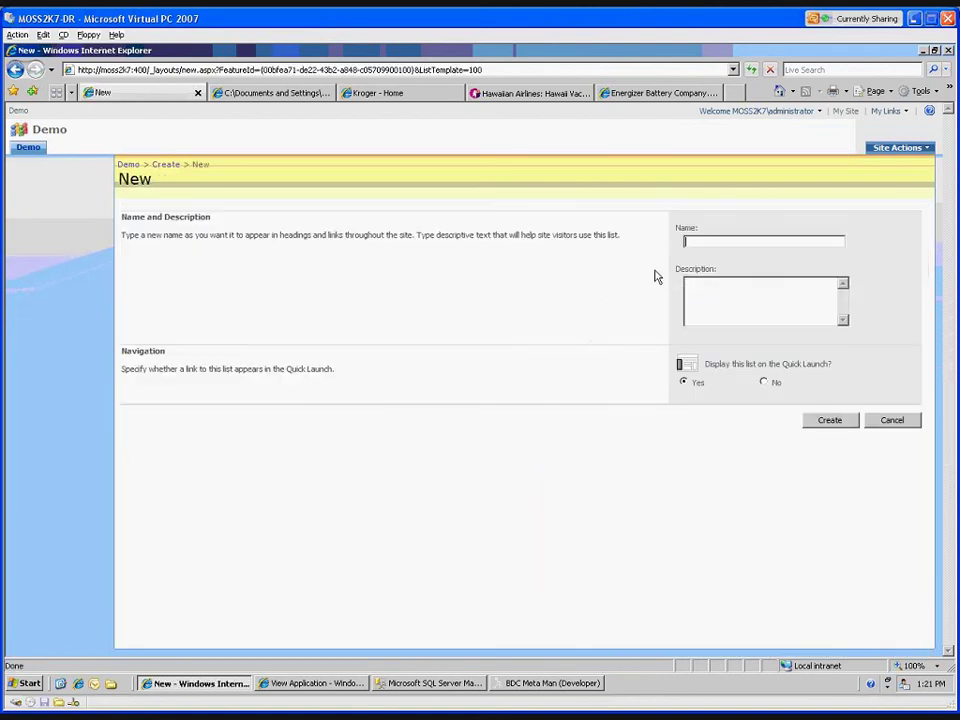
pyautogui.write('SalesPerson Filter Values')
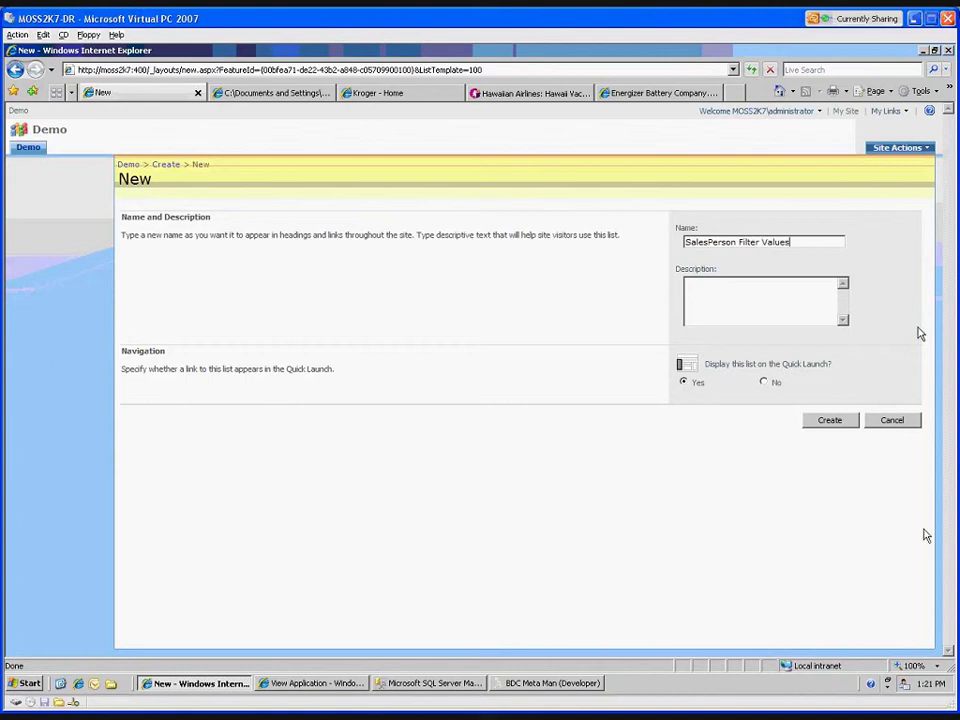
pyautogui.click(765, 383)
pyautogui.click(838, 424)
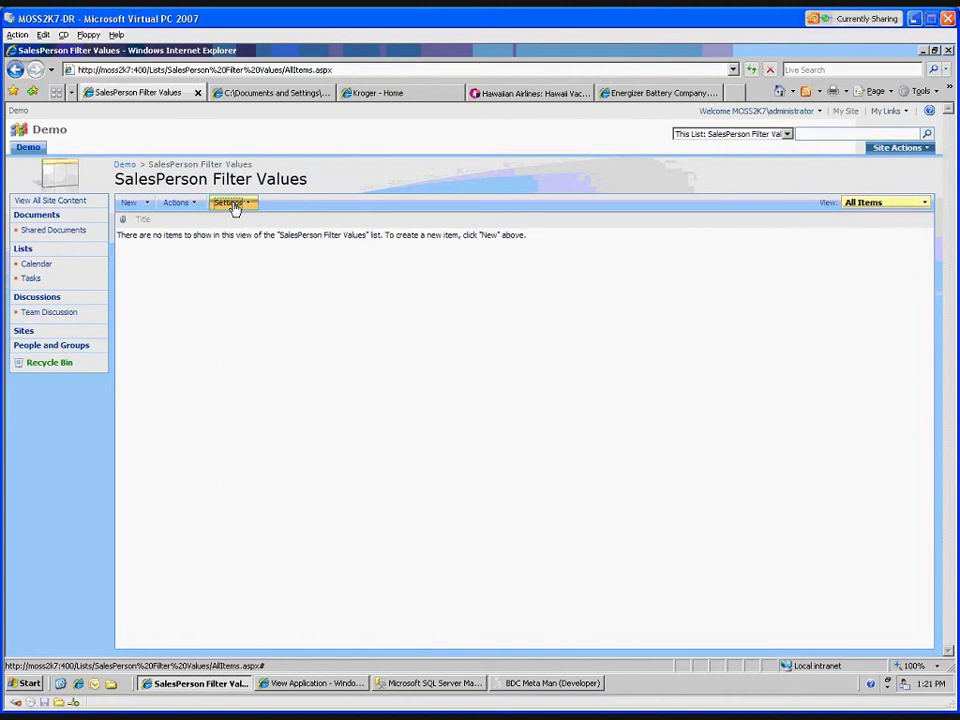
# Start a new column named TerritoryID of type Number in the SalesPerson Filter Values list.
pyautogui.click(234, 206)
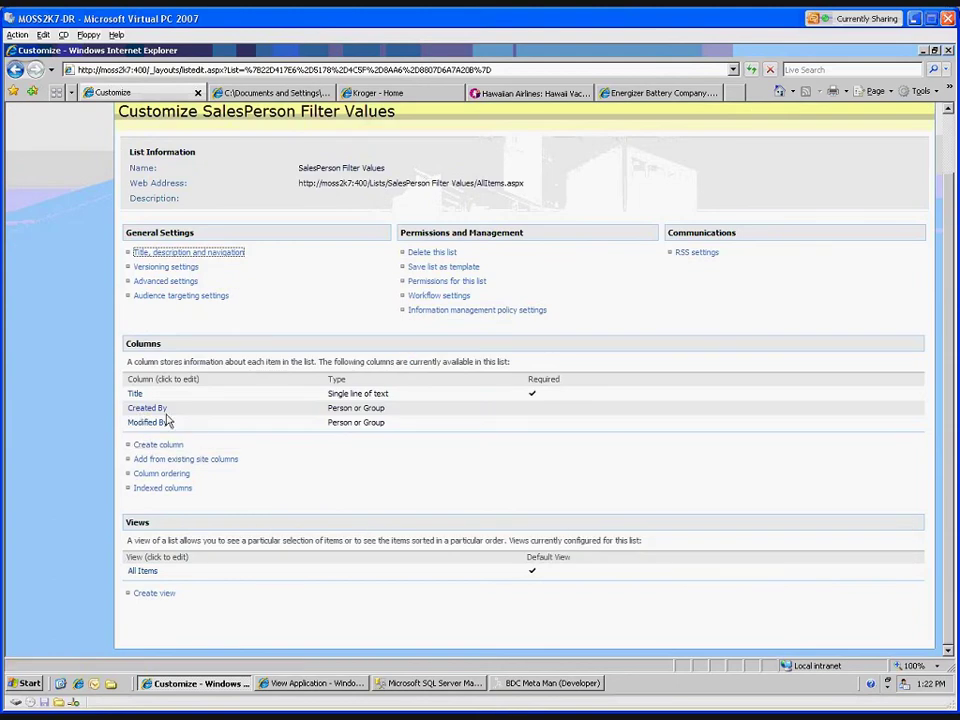
pyautogui.click(157, 444)
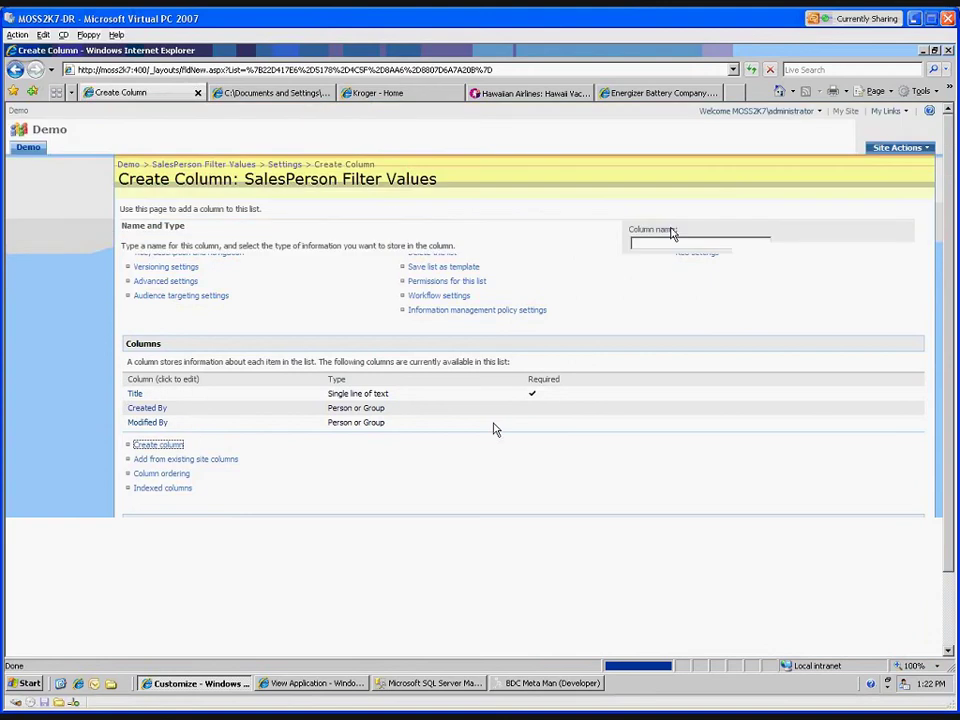
pyautogui.write('Terrot')
pyautogui.press('BackSpace')
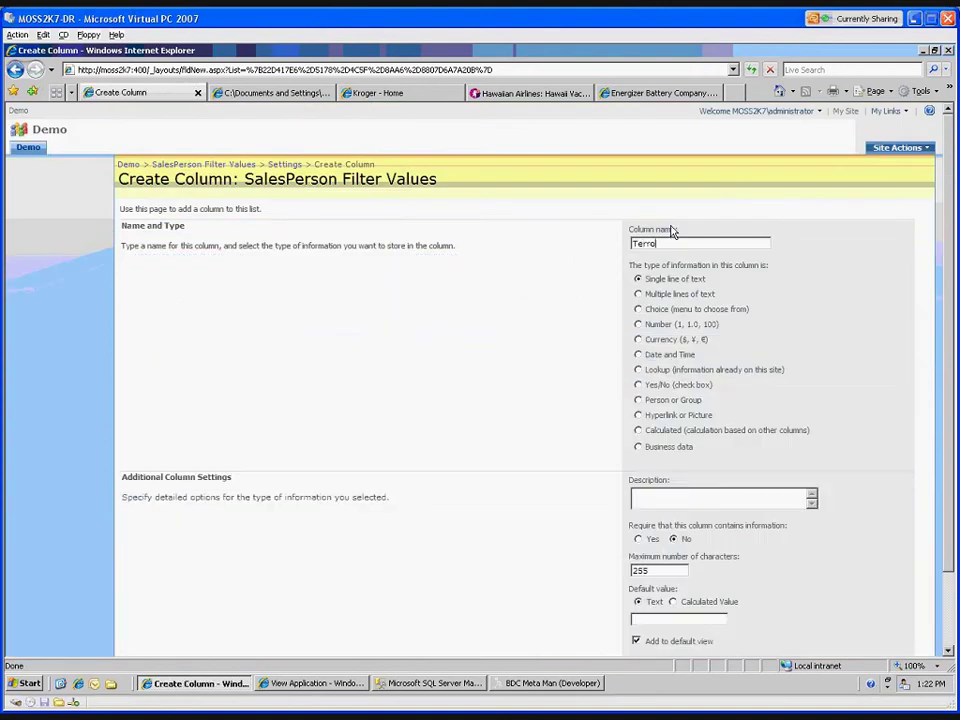
pyautogui.press('BackSpace')
pyautogui.write('itoryID')
pyautogui.click(638, 324)
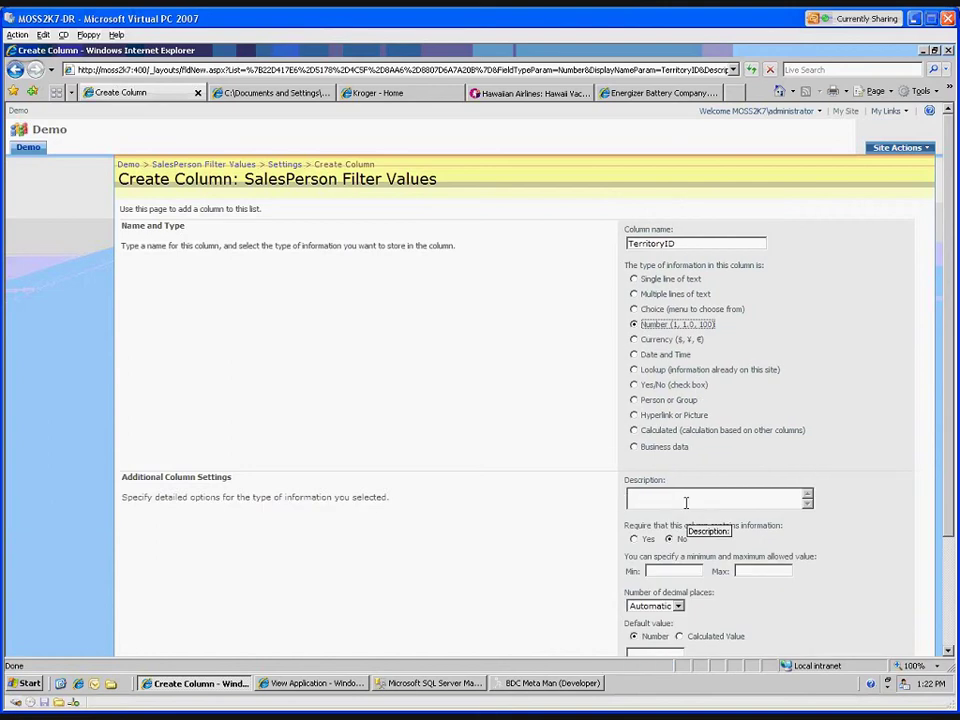
# Make the TerritoryID column required with minimum 1, maximum 10 and 0 decimal places, and create it.
pyautogui.scroll(-3, 754, 476)
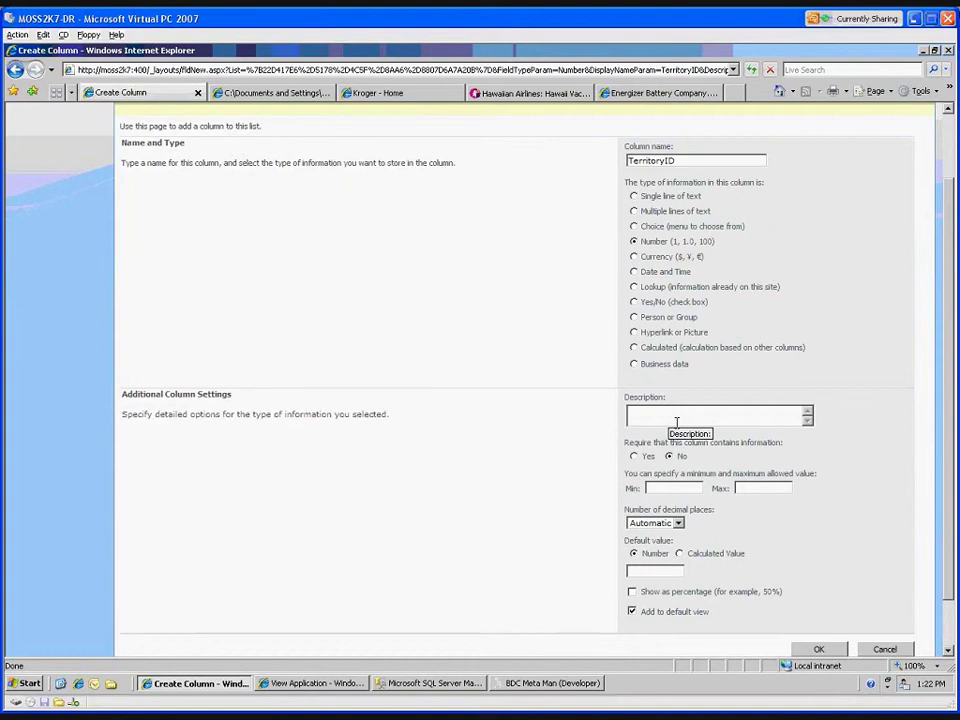
pyautogui.scroll(-2, 677, 422)
pyautogui.click(633, 398)
pyautogui.click(673, 430)
pyautogui.write('1')
pyautogui.click(751, 430)
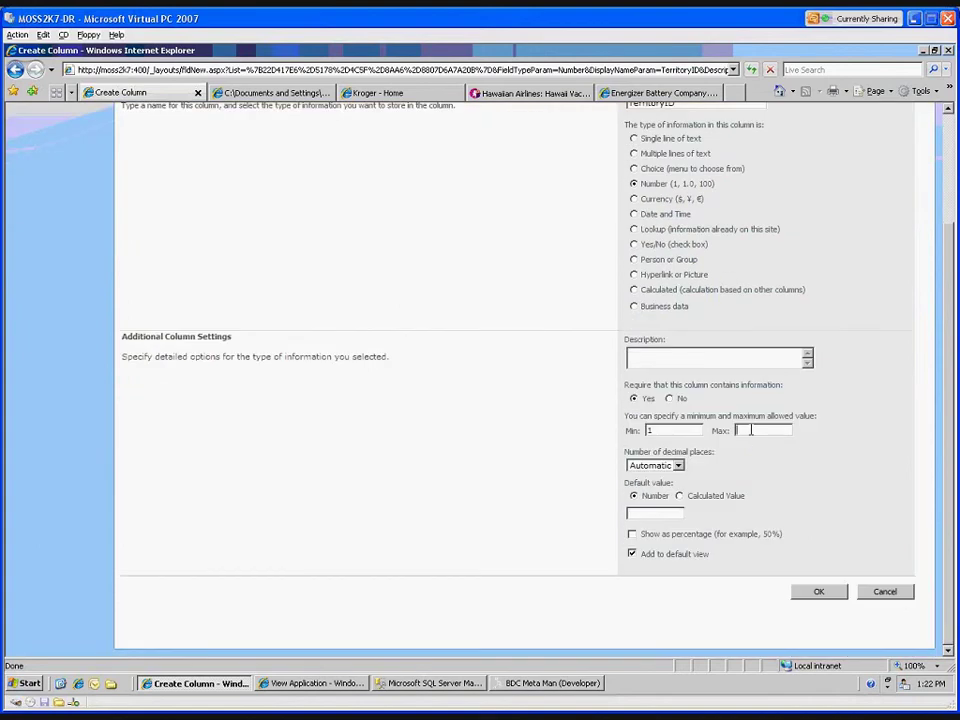
pyautogui.write('10')
pyautogui.click(650, 466)
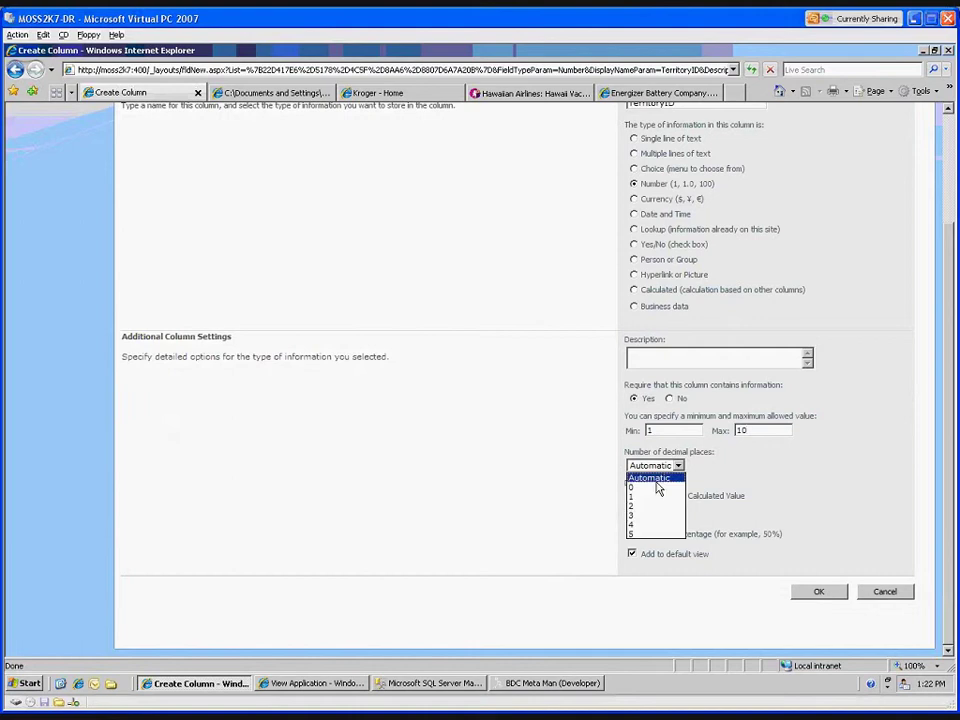
pyautogui.click(659, 488)
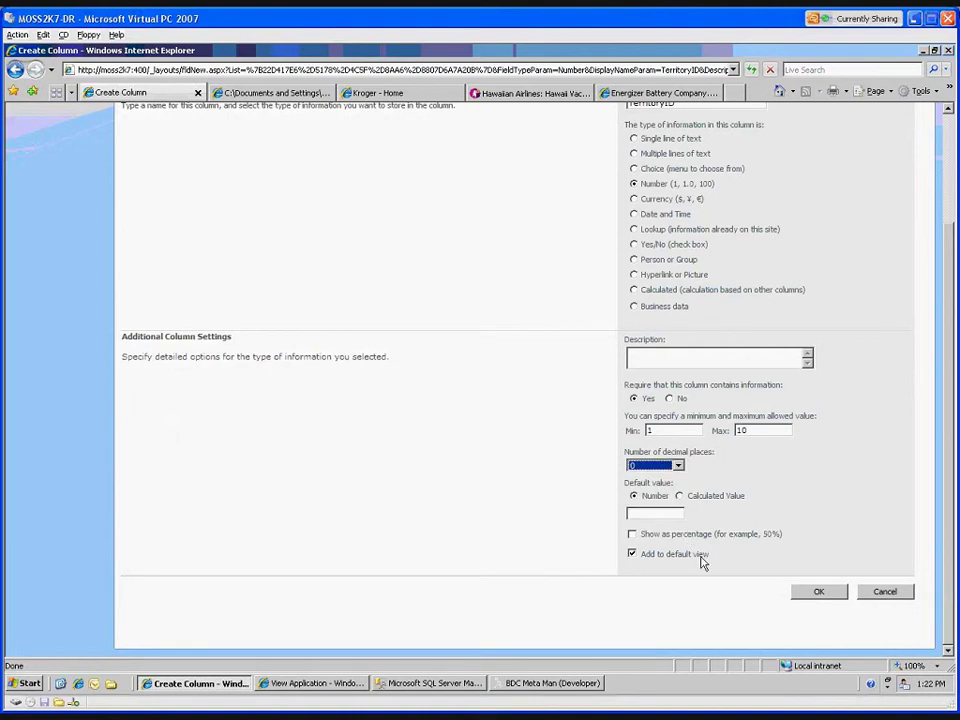
pyautogui.click(816, 594)
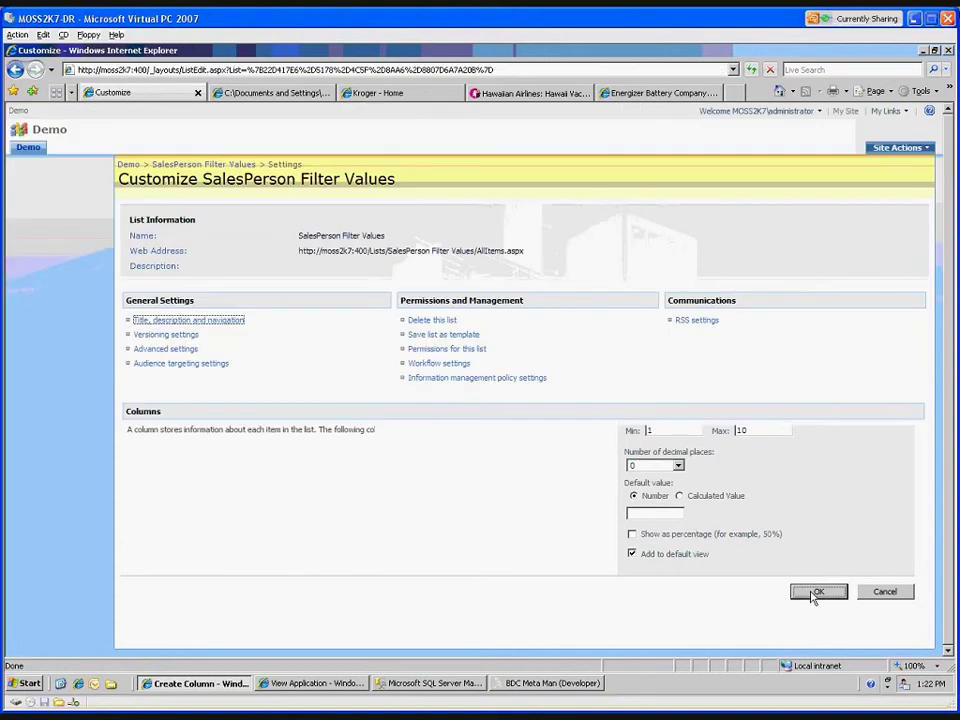
# Open the SalesPerson Filter Values list in datasheet editing and add the item West Region with TerritoryID 1.
pyautogui.click(203, 164)
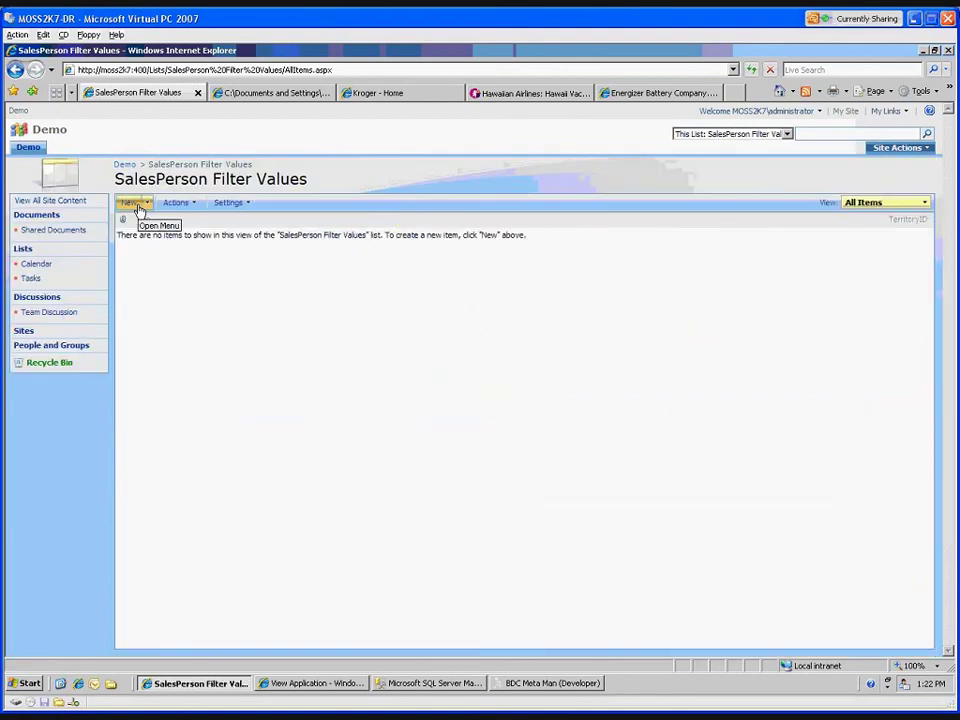
pyautogui.click(195, 208)
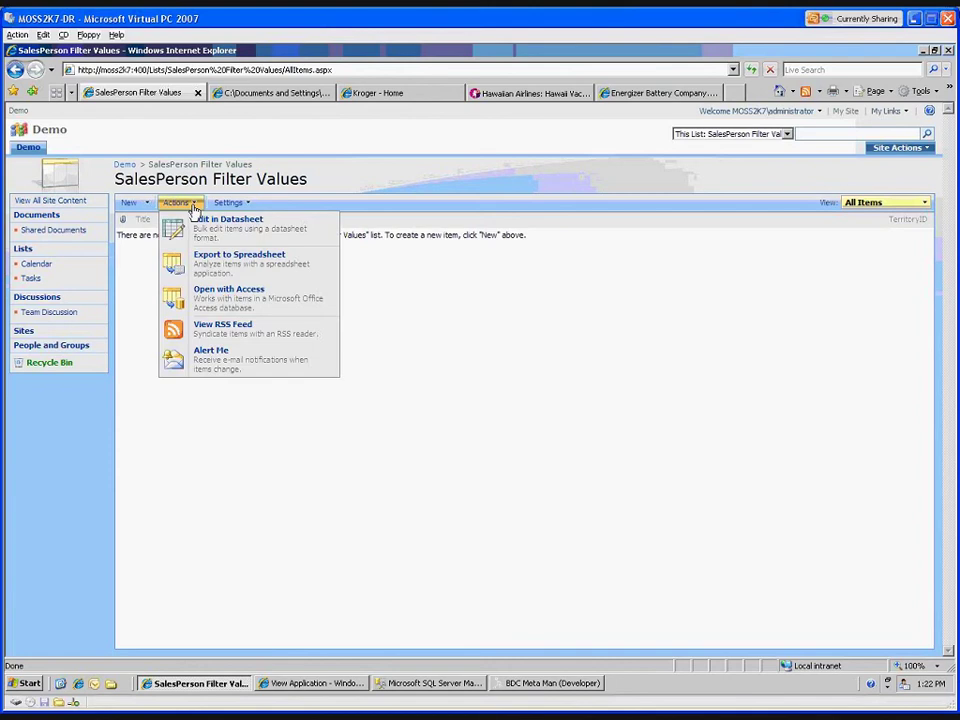
pyautogui.click(205, 222)
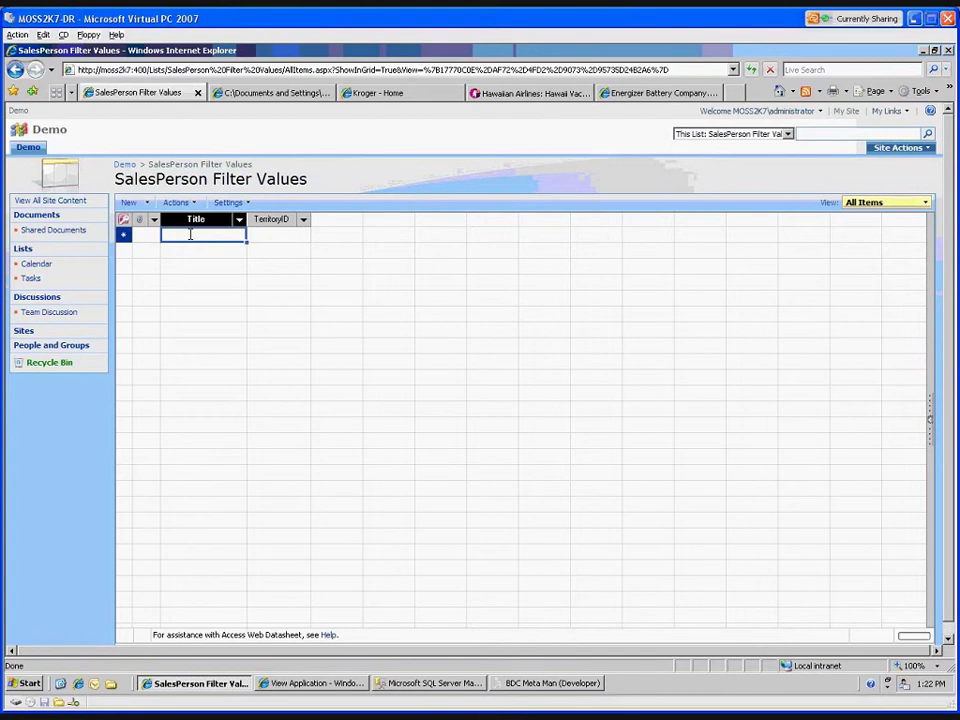
pyautogui.write('West Reg')
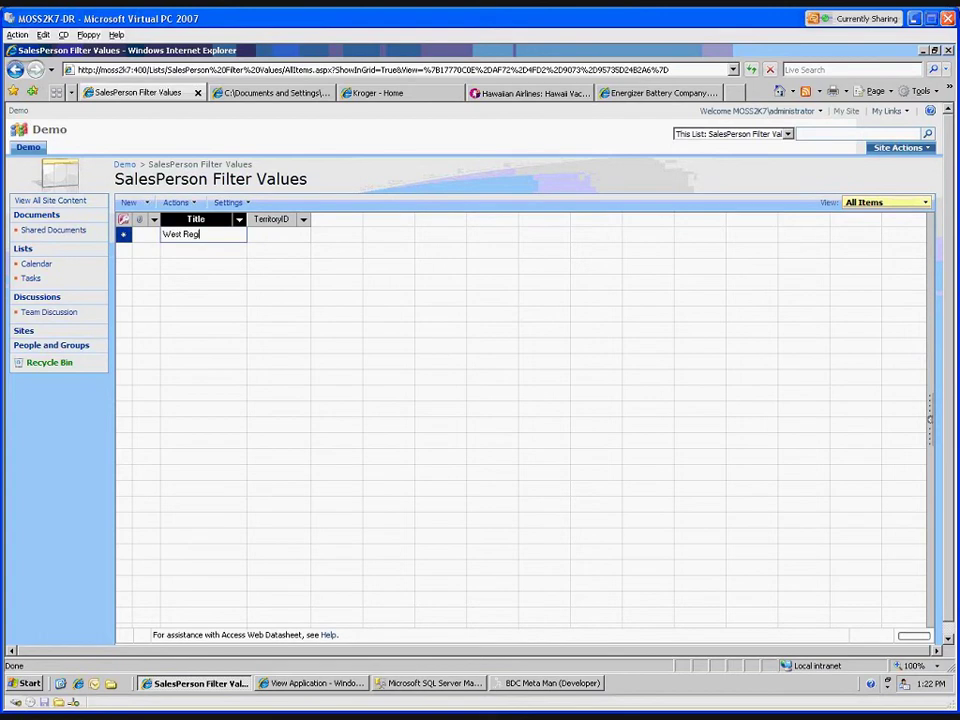
pyautogui.write('ion')
pyautogui.press('Tab')
pyautogui.write('1')
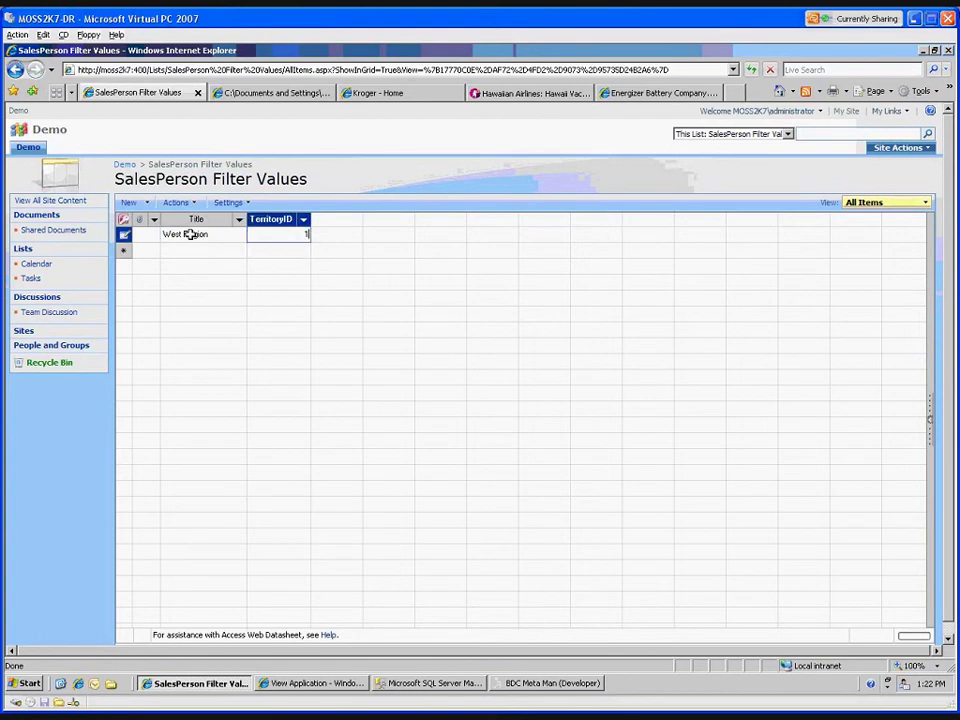
# Add the items East Region with TerritoryID 2 and Southwest Region with TerritoryID 3 to the datasheet.
pyautogui.press('Tab')
pyautogui.write('Eas')
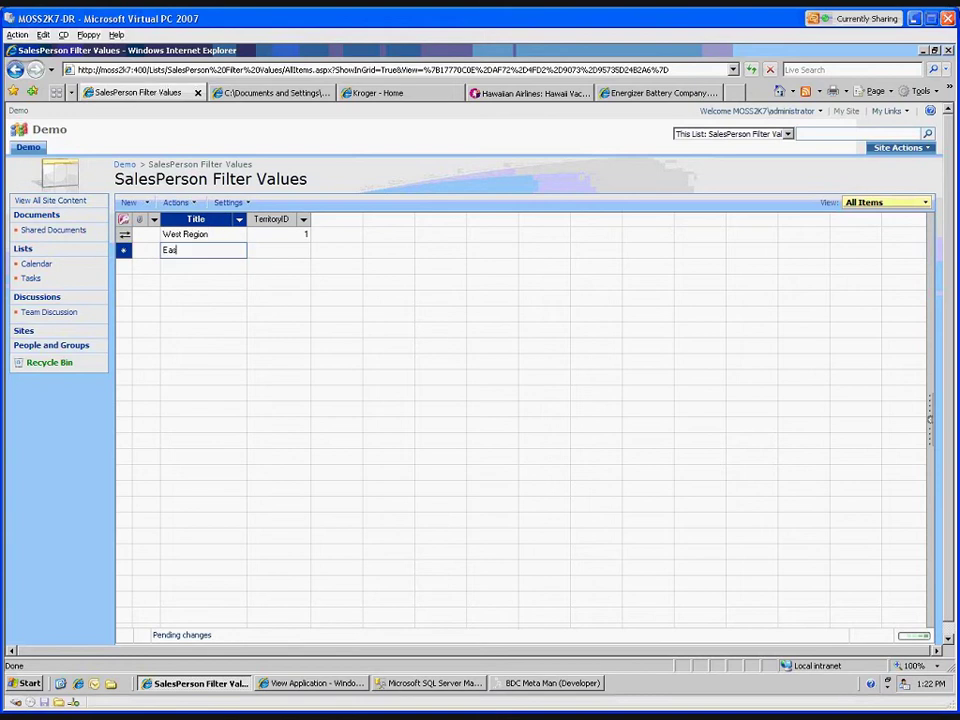
pyautogui.write('t Region')
pyautogui.press('Tab')
pyautogui.write('2')
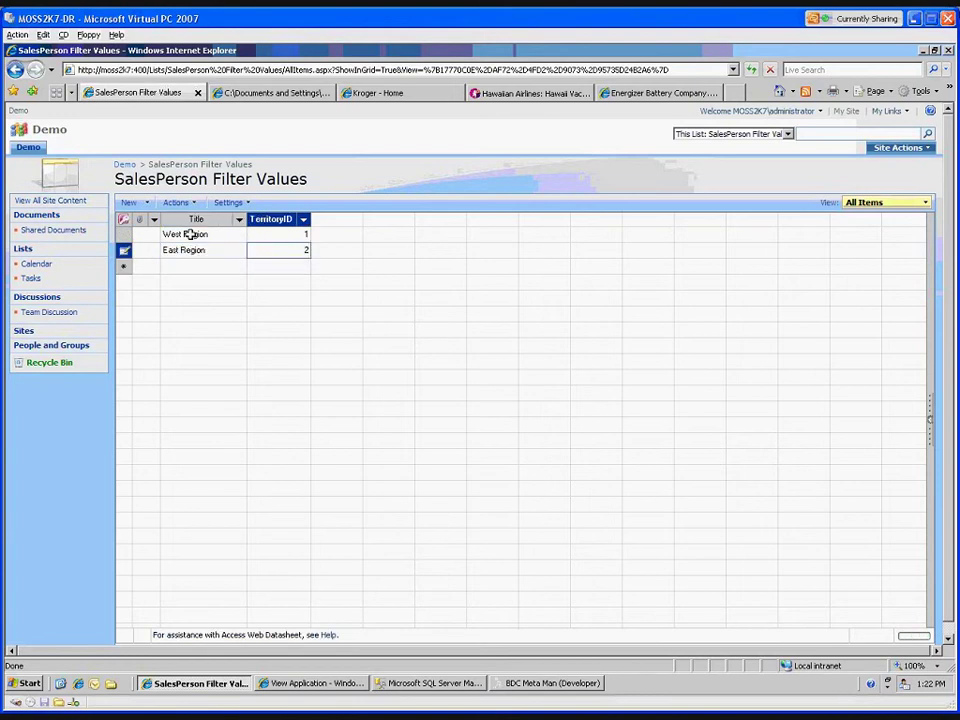
pyautogui.press('Tab')
pyautogui.write('Sou')
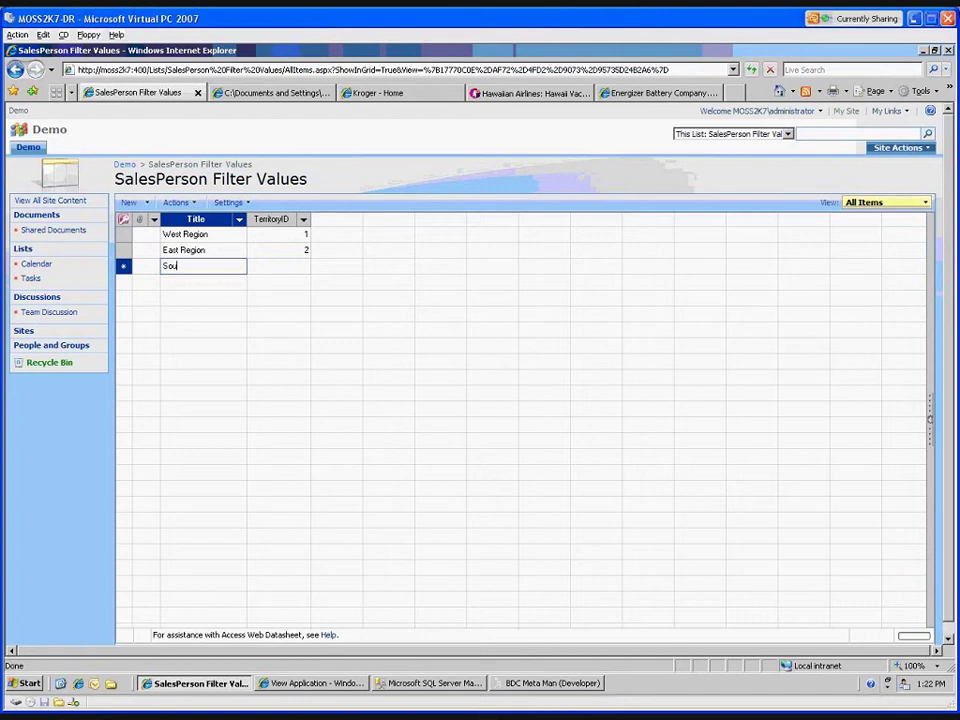
pyautogui.write('thwest Region')
pyautogui.press('Tab')
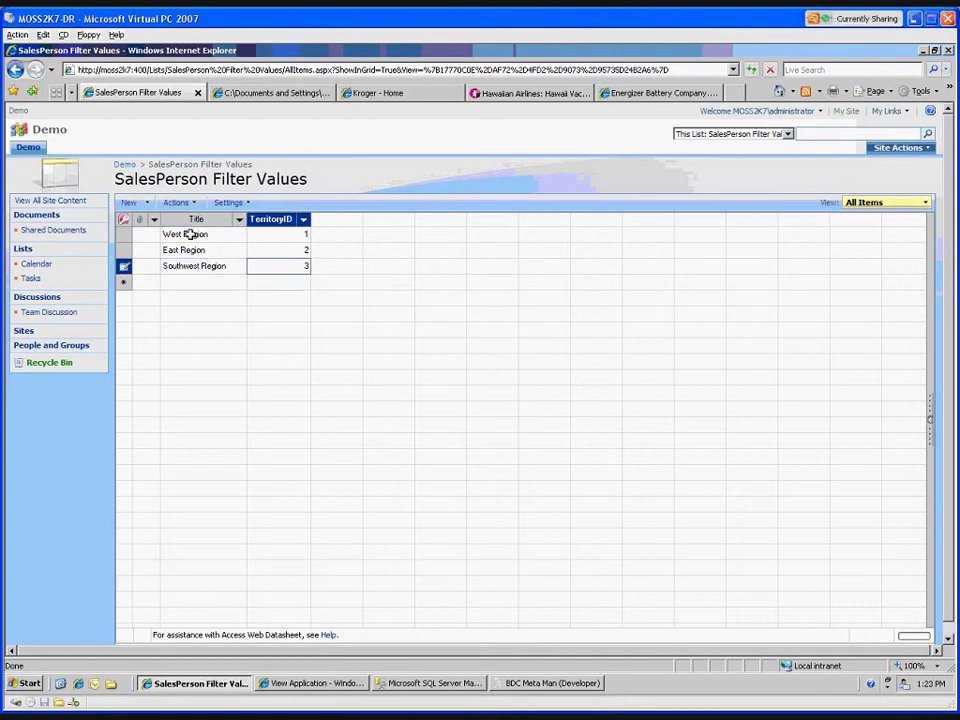
pyautogui.write('3')
# Create a public view named FilterView for the list, showing only the TerritoryID and Title columns in that order.
pyautogui.click(304, 236)
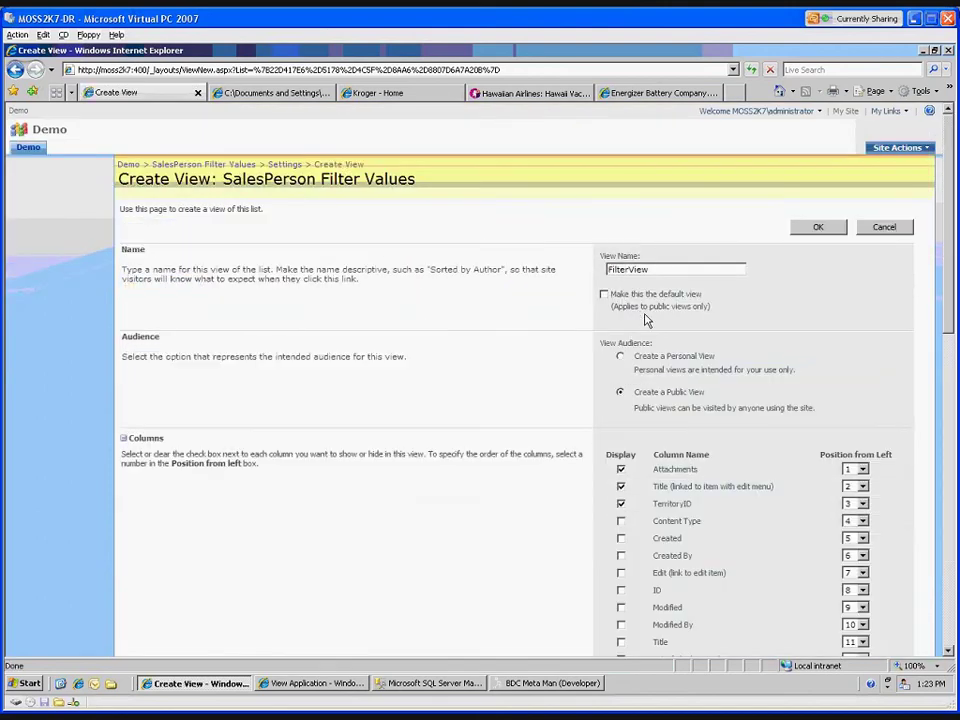
pyautogui.scroll(-2, 645, 320)
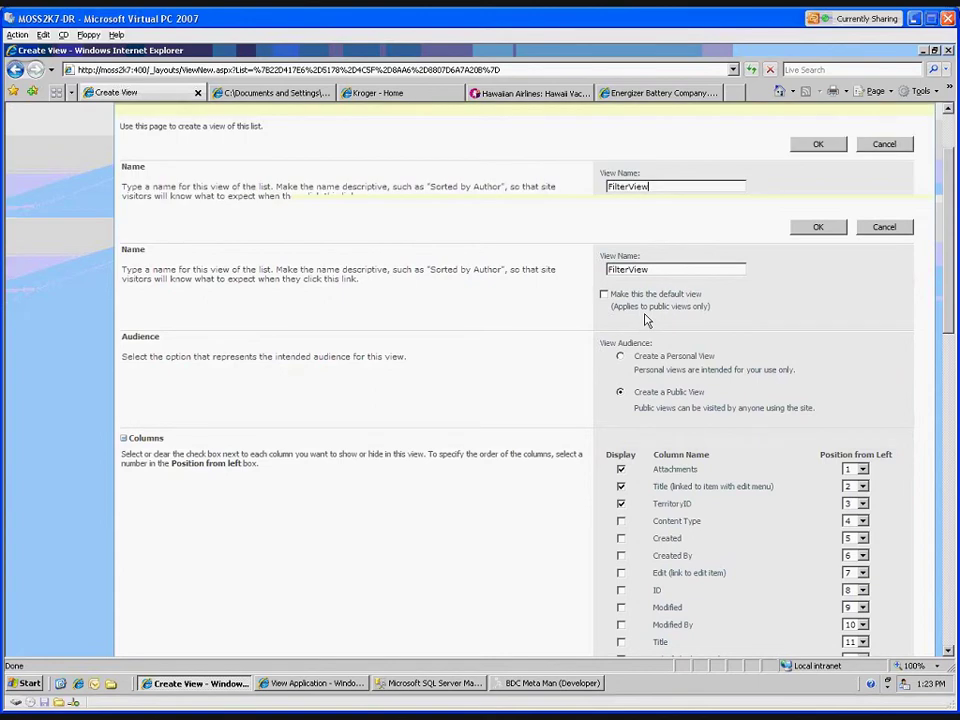
pyautogui.scroll(-5, 645, 320)
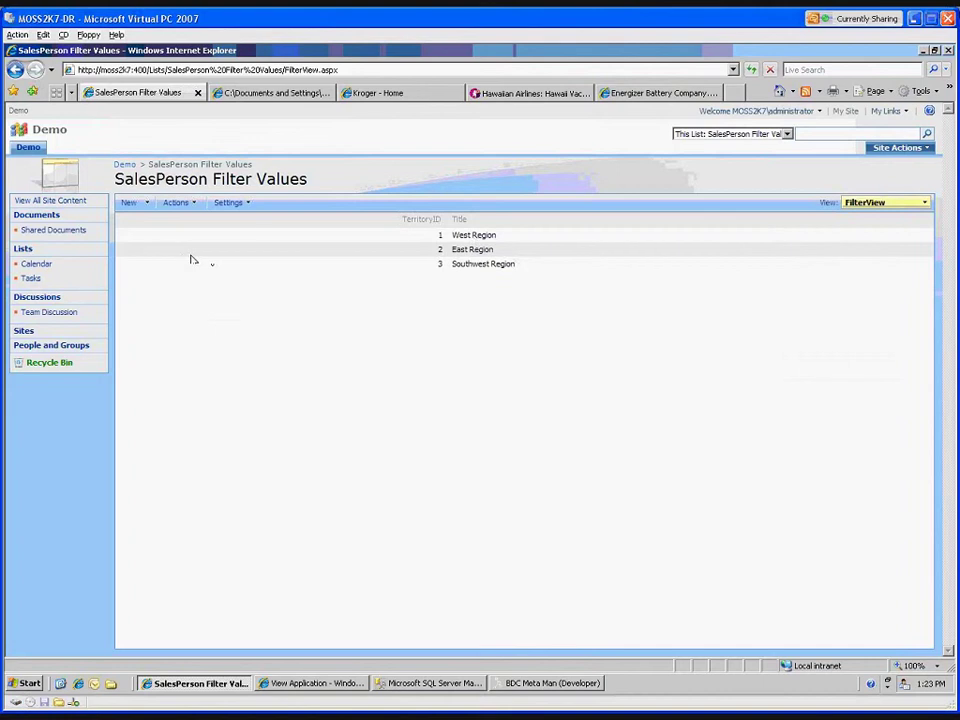
# Return to the Demo home page, edit it and add a SharePoint List Filter web part to the Left zone.
pyautogui.click(125, 165)
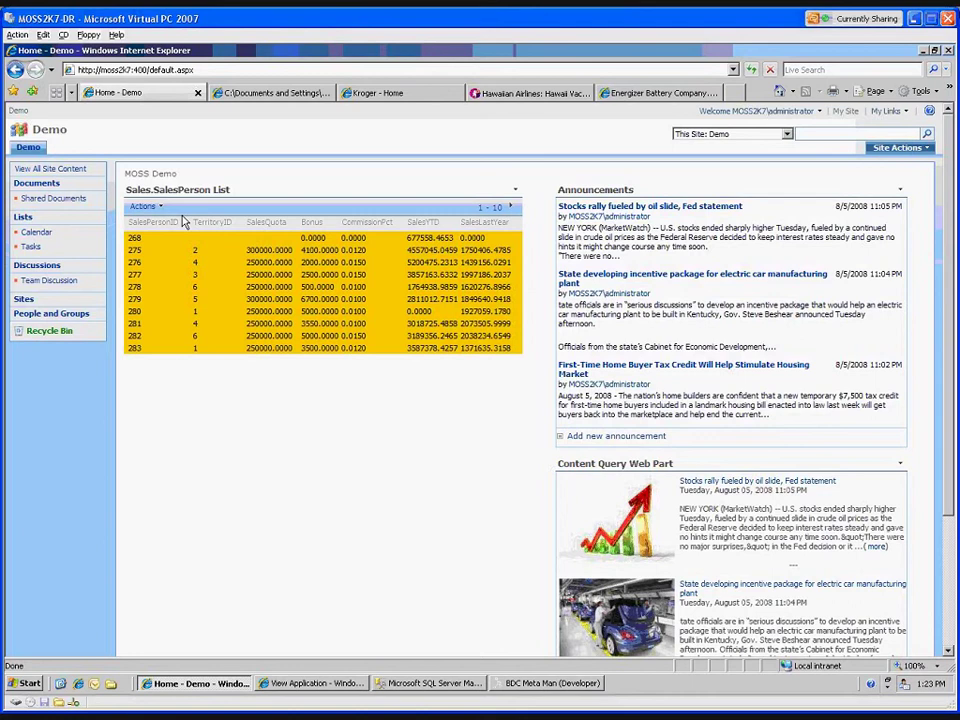
pyautogui.click(897, 147)
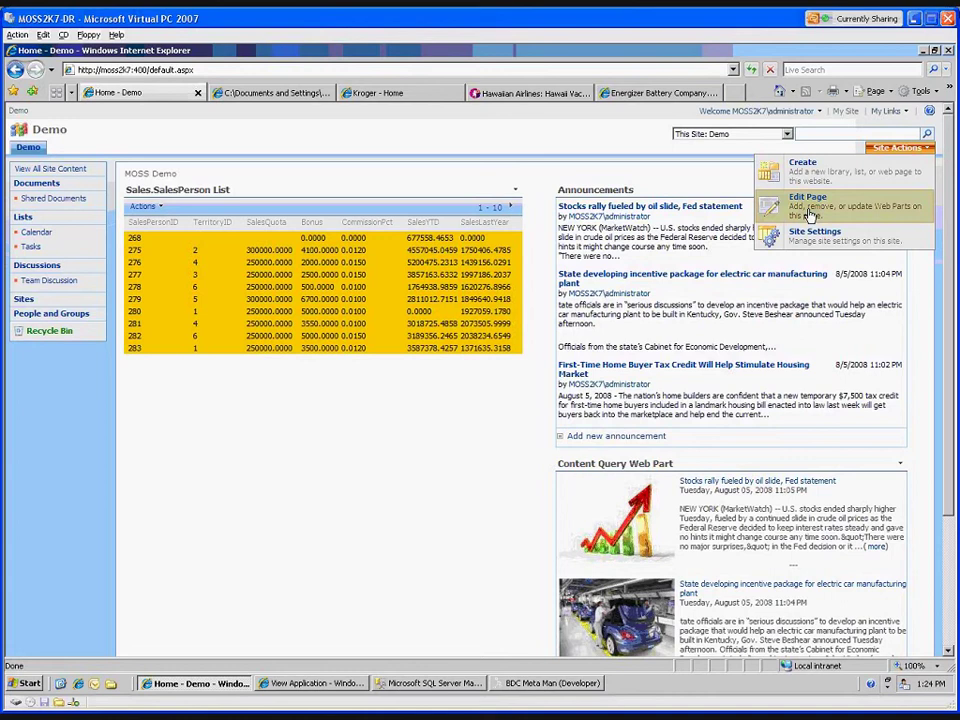
pyautogui.click(808, 212)
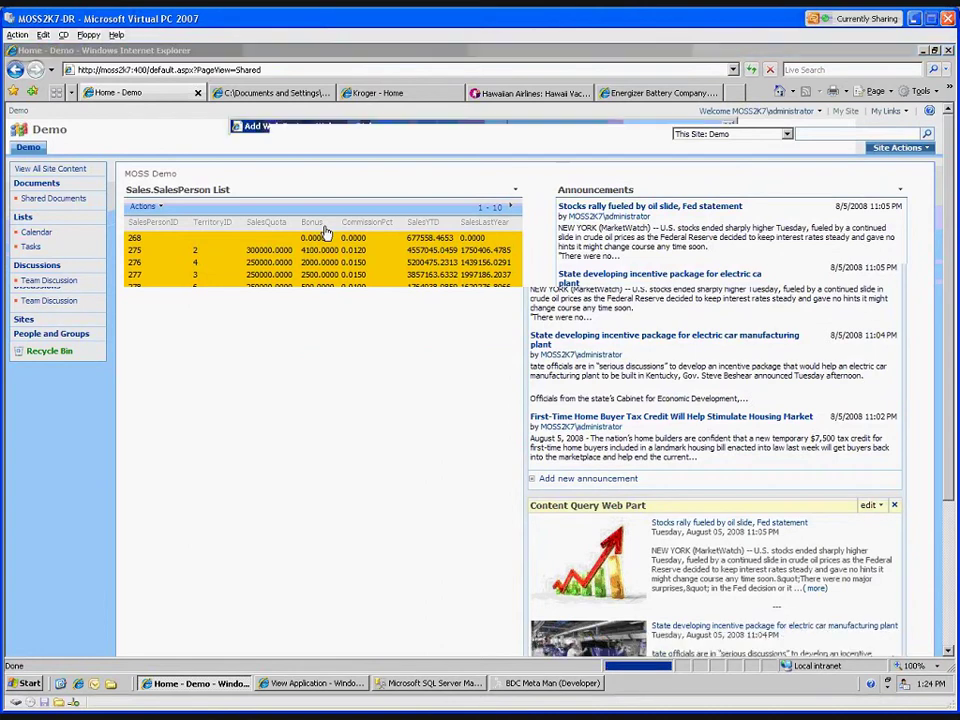
pyautogui.click(322, 231)
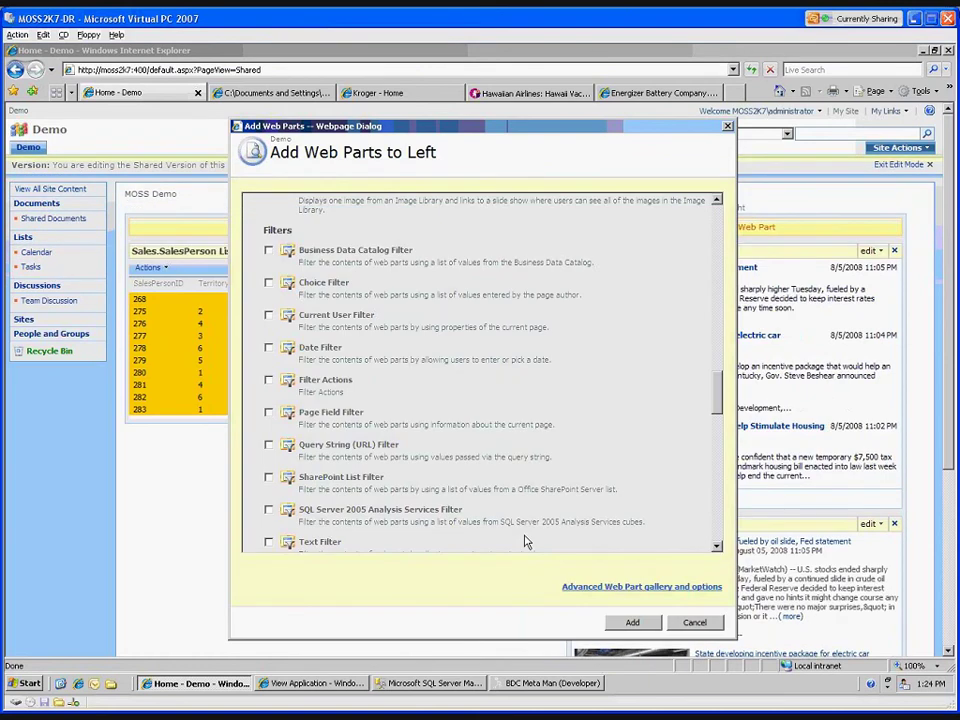
pyautogui.click(270, 477)
pyautogui.click(640, 624)
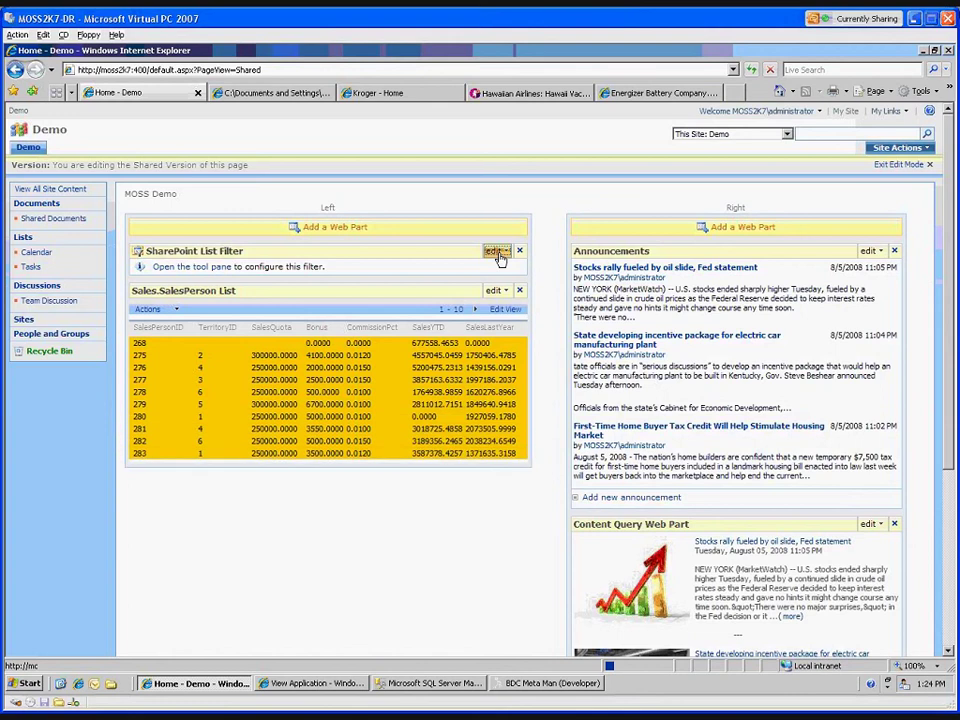
# Open the List Filter's settings, name the filter Sales.Salesperson Filter and choose SalesPerson Filter Values as its source list.
pyautogui.click(497, 251)
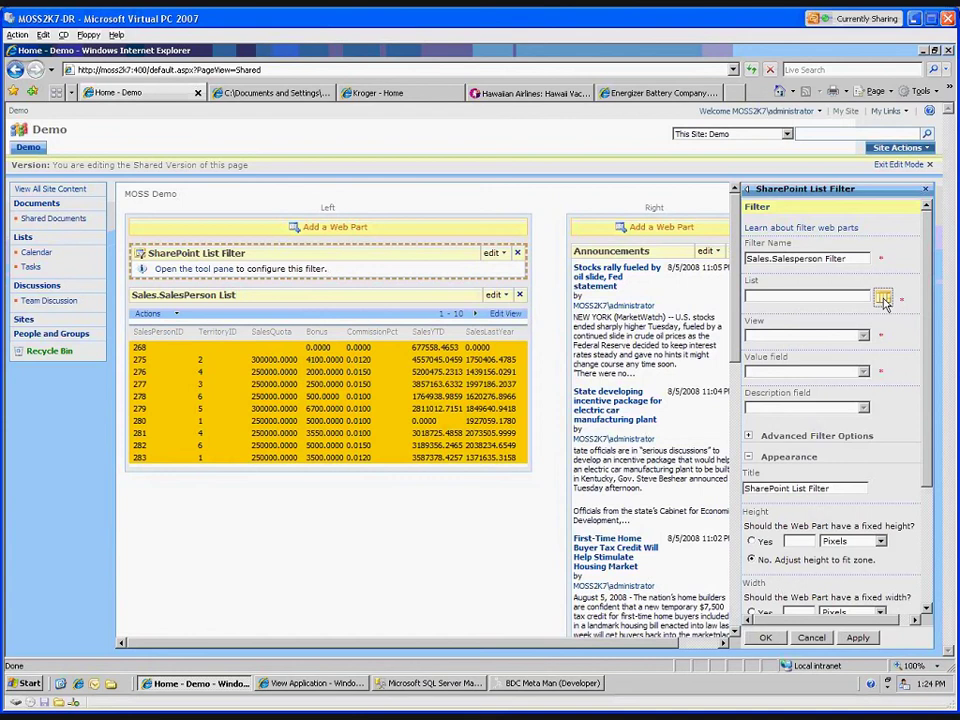
pyautogui.click(884, 299)
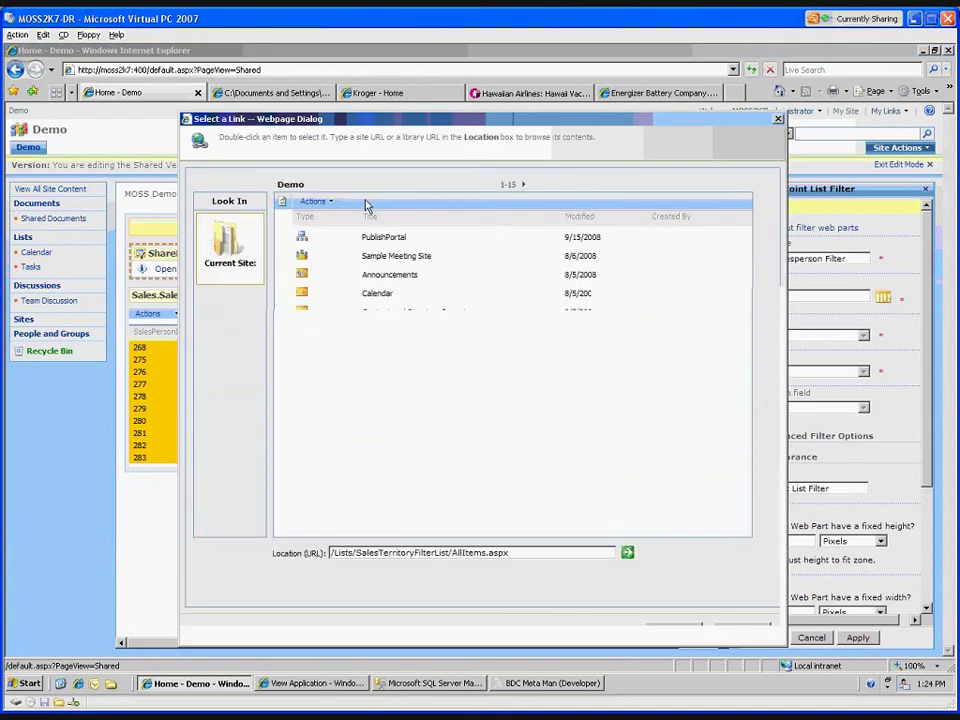
pyautogui.click(560, 387)
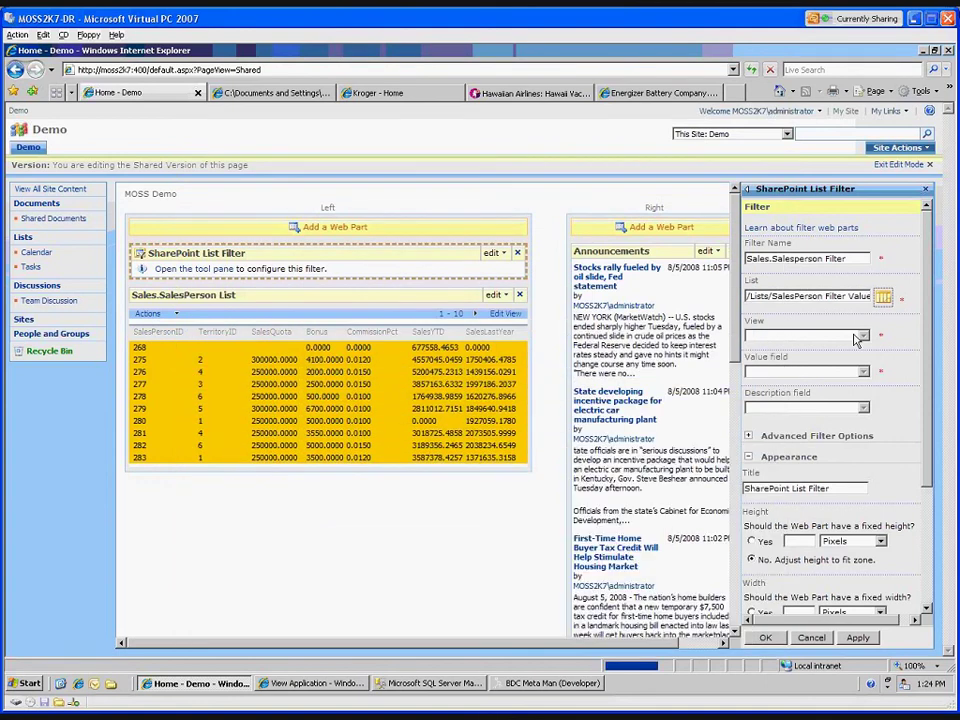
# Set the filter's view to FilterView, value field to TerritoryID and description field to Title, and save the web part settings.
pyautogui.click(861, 336)
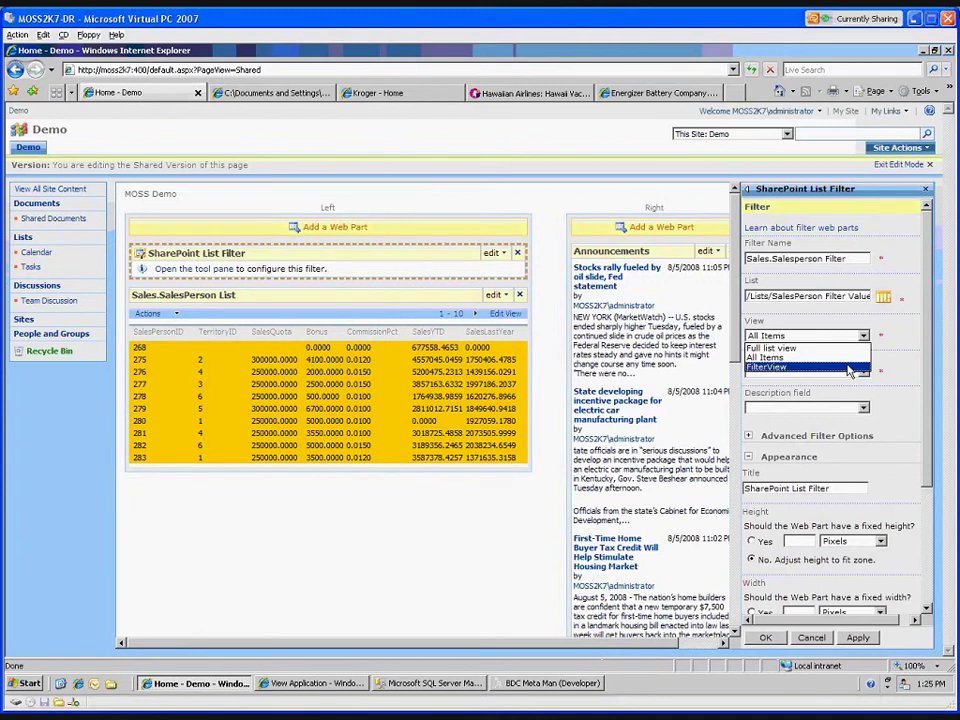
pyautogui.click(848, 368)
pyautogui.click(848, 371)
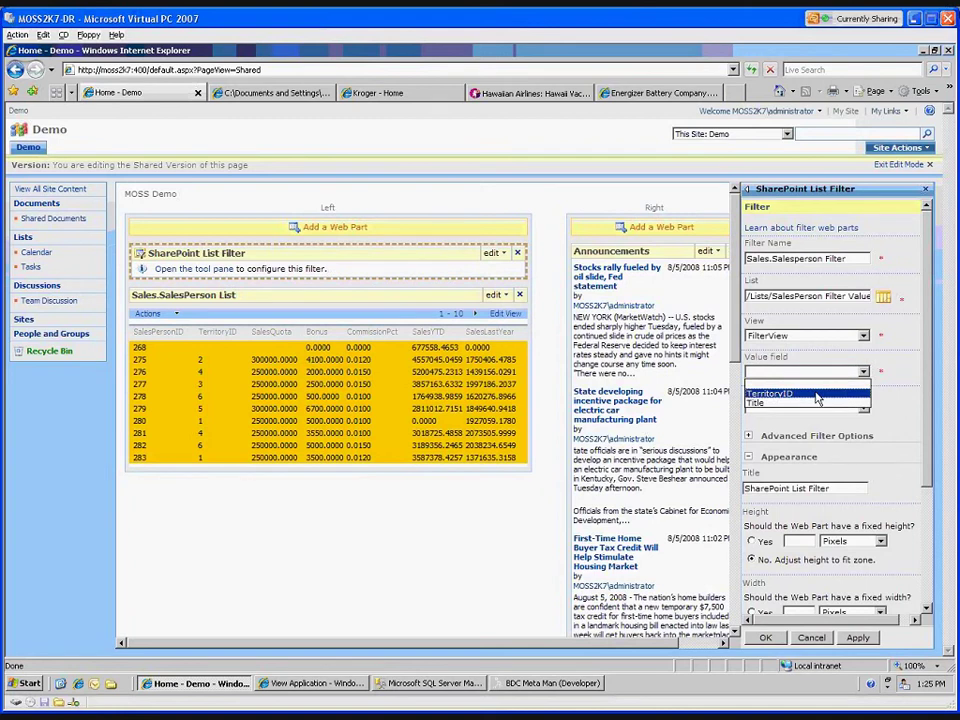
pyautogui.click(816, 396)
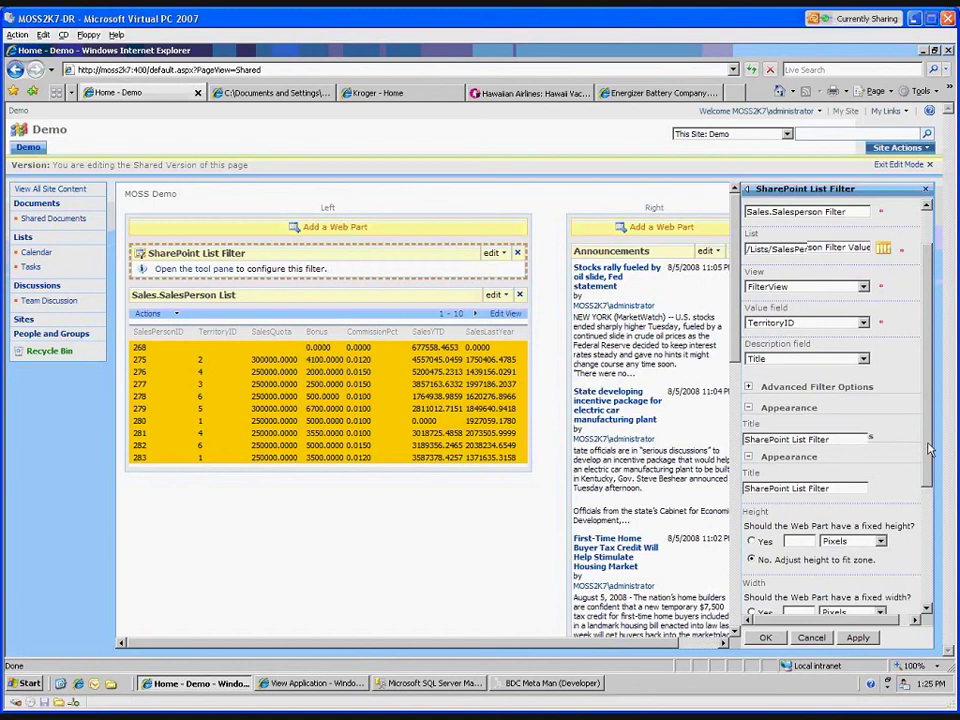
pyautogui.moveTo(928, 450); pyautogui.dragTo(932, 483)
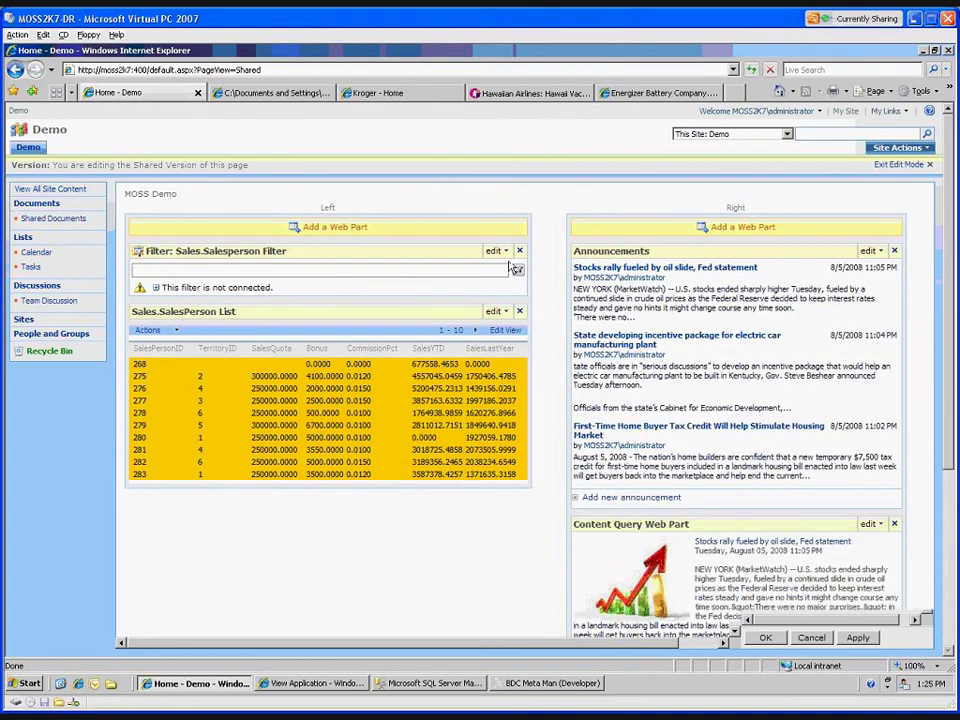
# Connect the filter to send its values to the Sales.SalesPerson List, using TerritoryID as the consumer field.
pyautogui.click(497, 251)
pyautogui.moveTo(430, 328)
pyautogui.moveTo(570, 328)
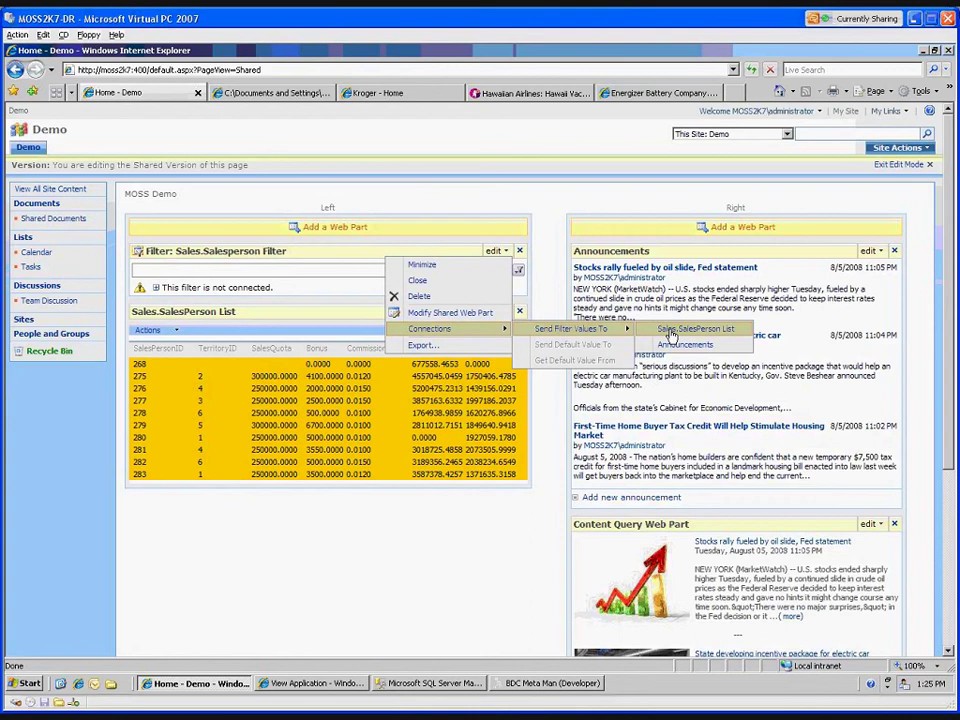
pyautogui.click(690, 329)
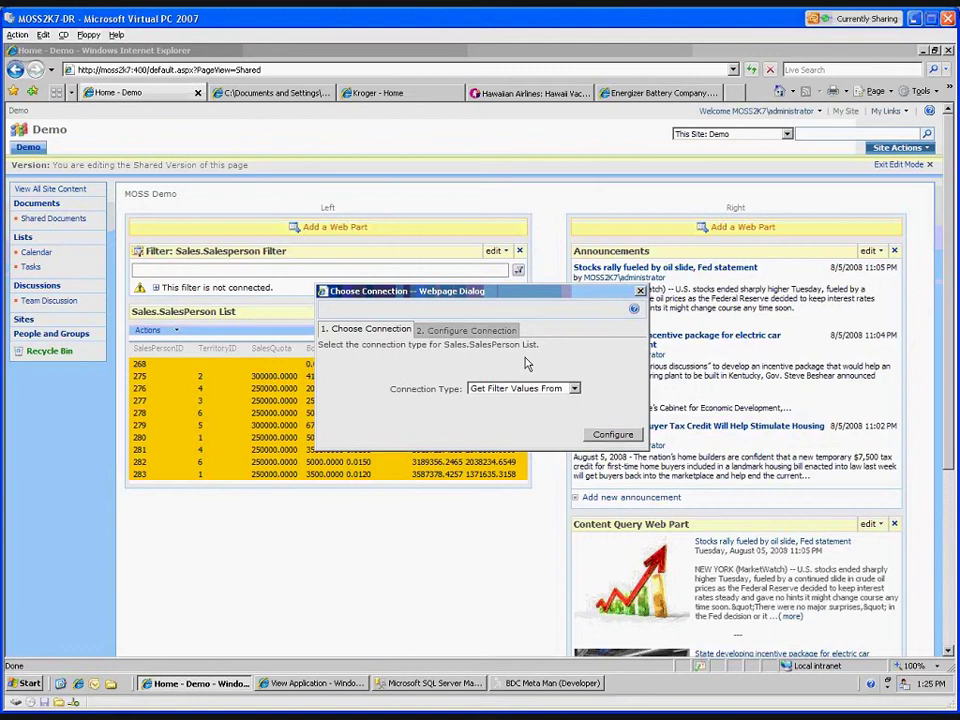
pyautogui.click(476, 332)
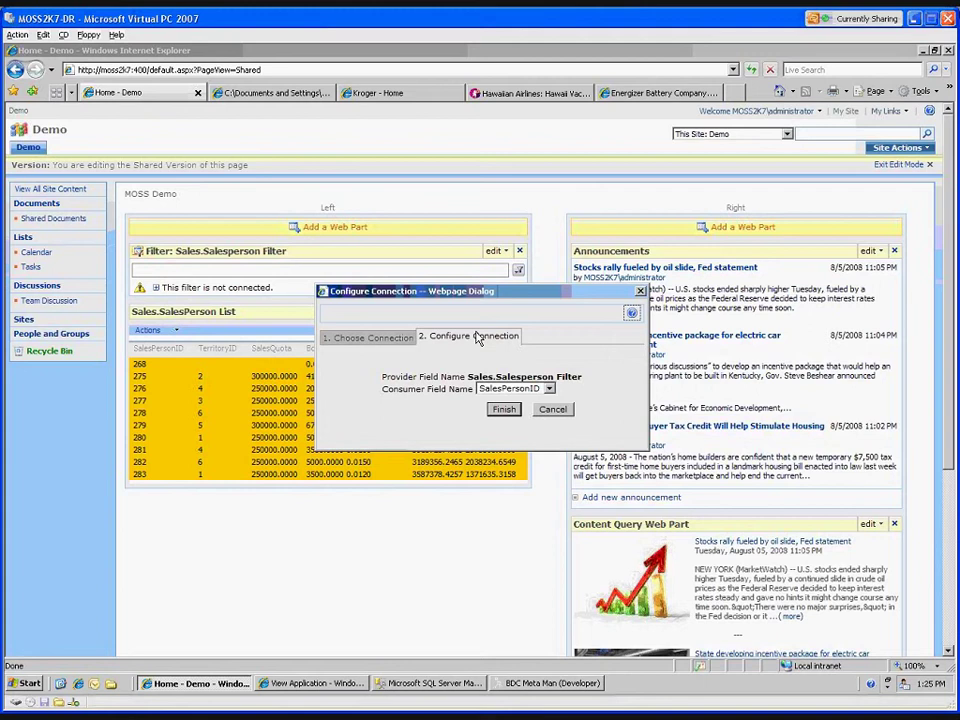
pyautogui.click(549, 388)
pyautogui.click(505, 408)
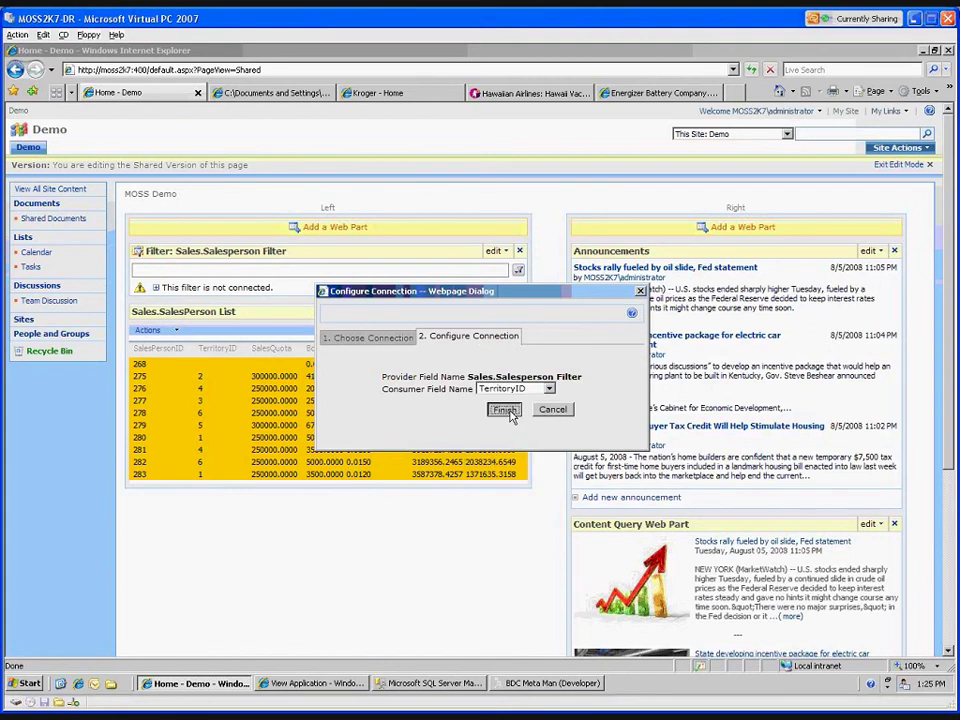
pyautogui.click(509, 412)
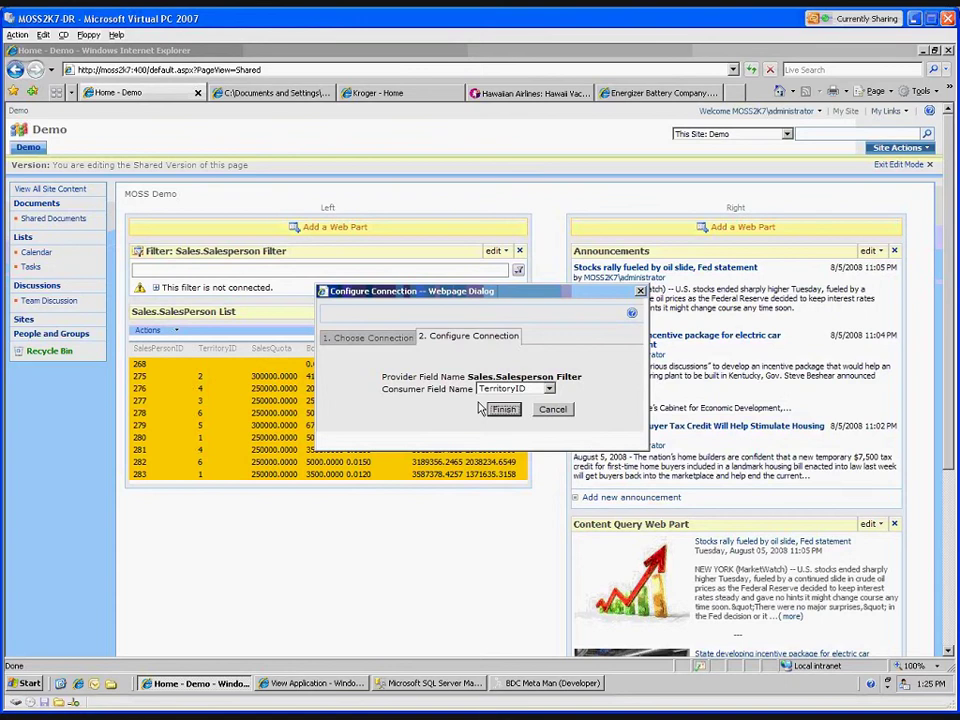